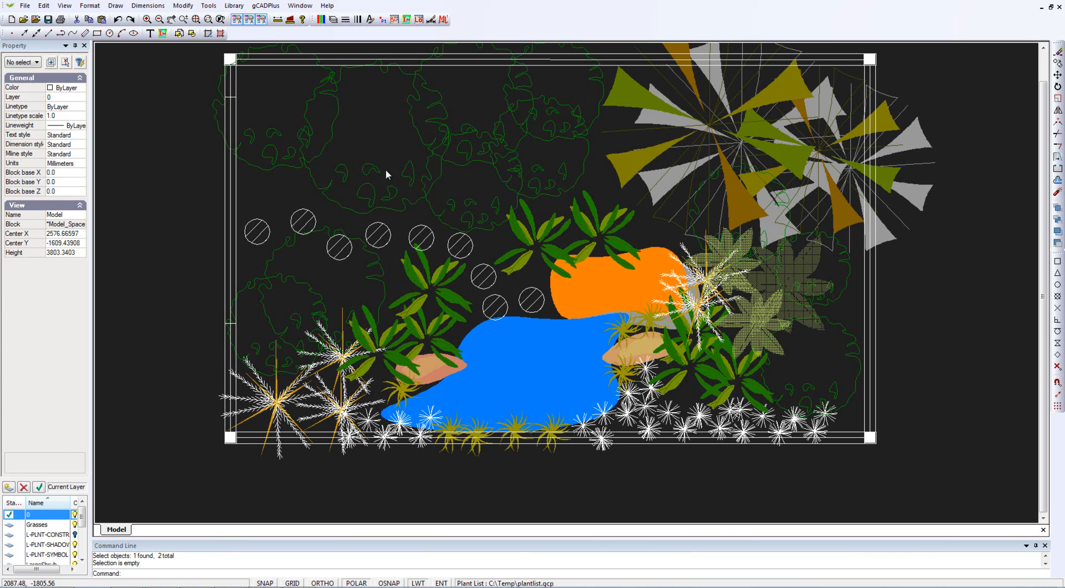
# Load the plant list file plantlist from C:\Temp for editing and accept the list.
pyautogui.click(266, 6)
pyautogui.moveTo(309, 50)
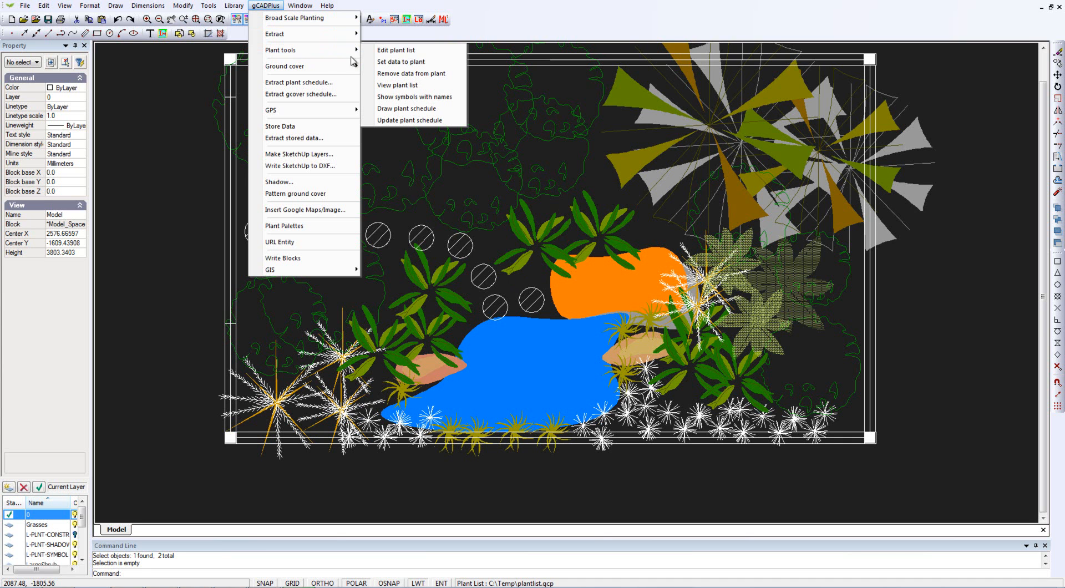
pyautogui.click(393, 50)
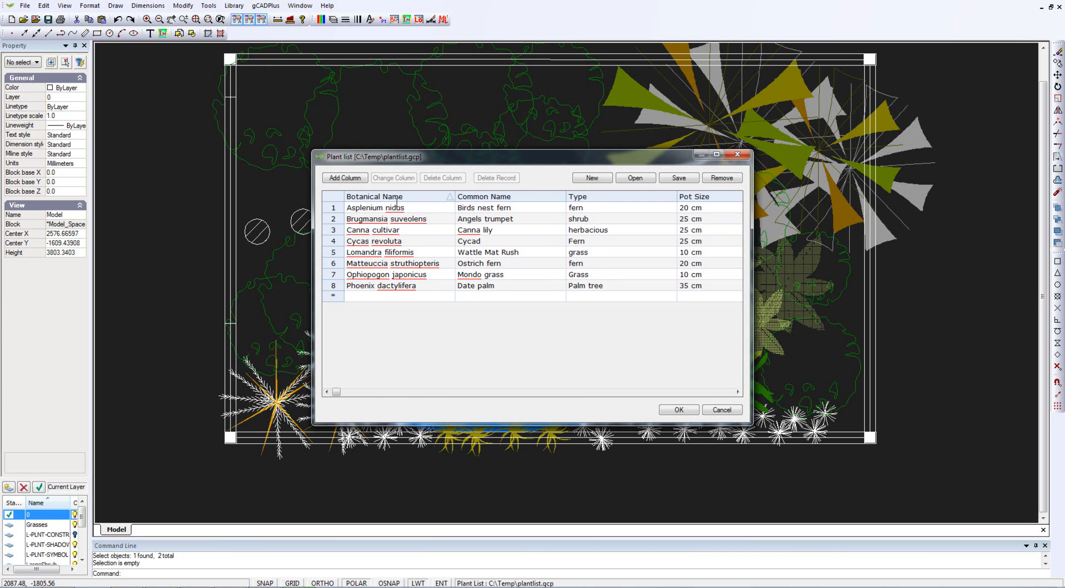
pyautogui.click(635, 179)
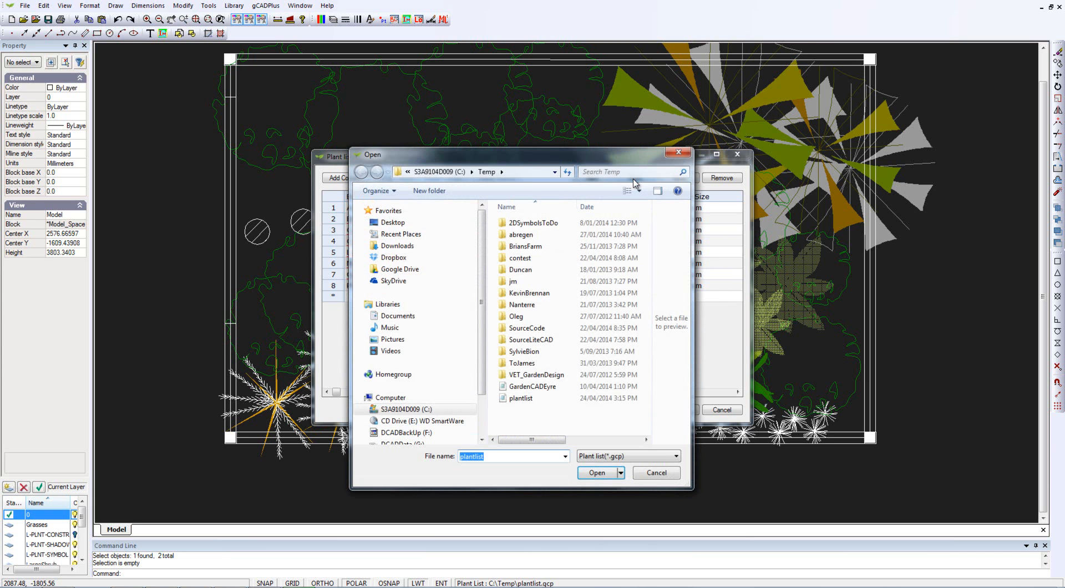
pyautogui.click(513, 399)
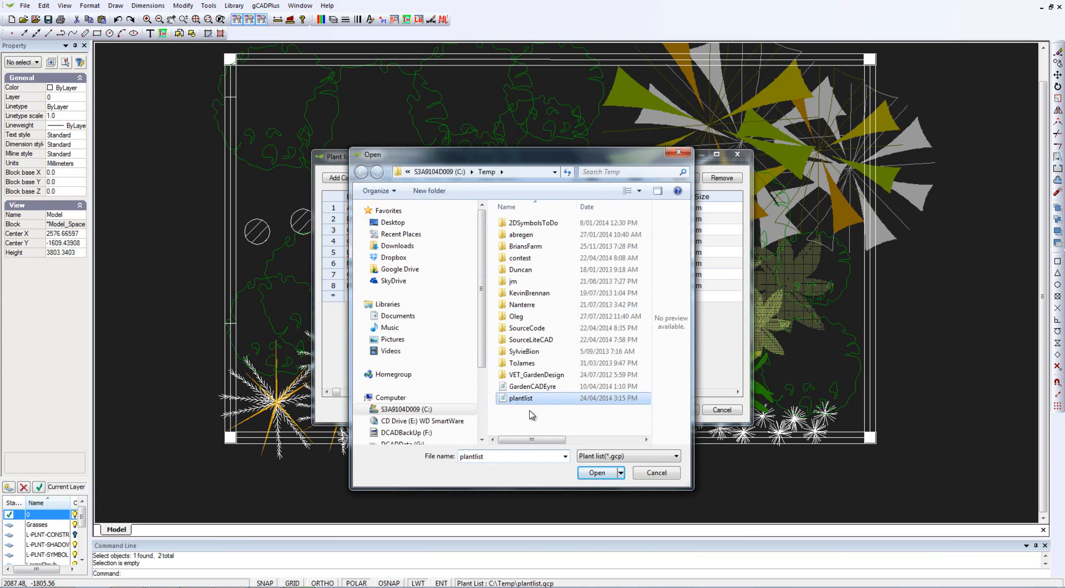
pyautogui.click(595, 474)
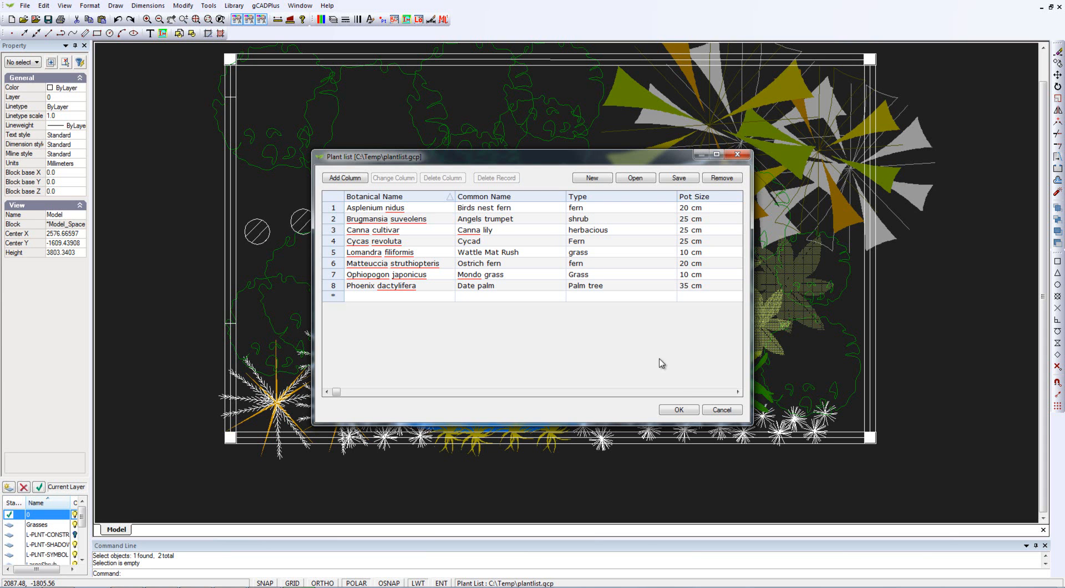
pyautogui.click(685, 410)
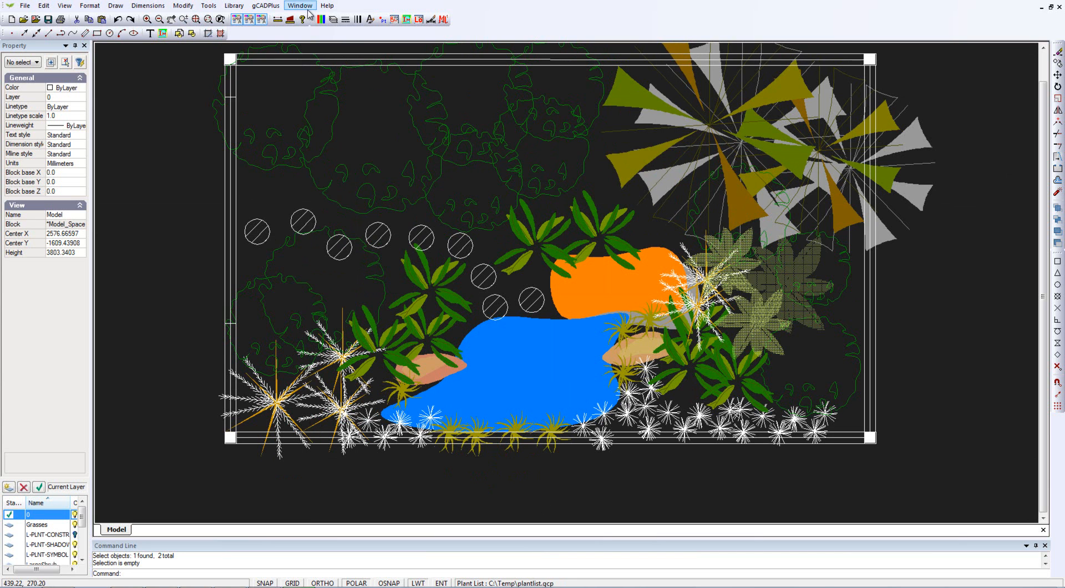
# Set the plant data of the green-outlined shrub symbol in the plan's upper-left corner to Brugmansia suveolens and end the command.
pyautogui.click(266, 5)
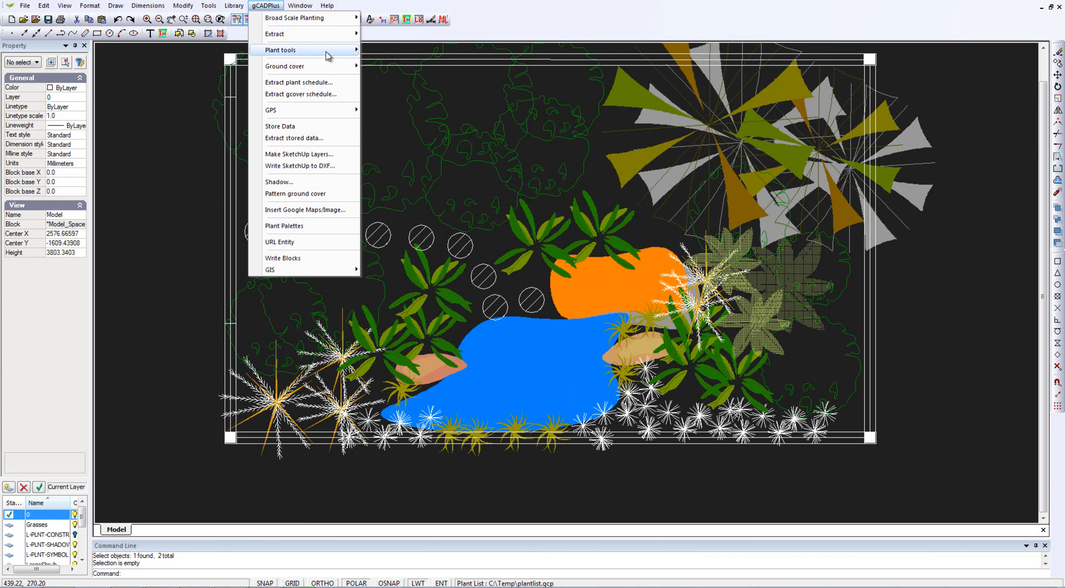
pyautogui.moveTo(326, 56)
pyautogui.click(408, 63)
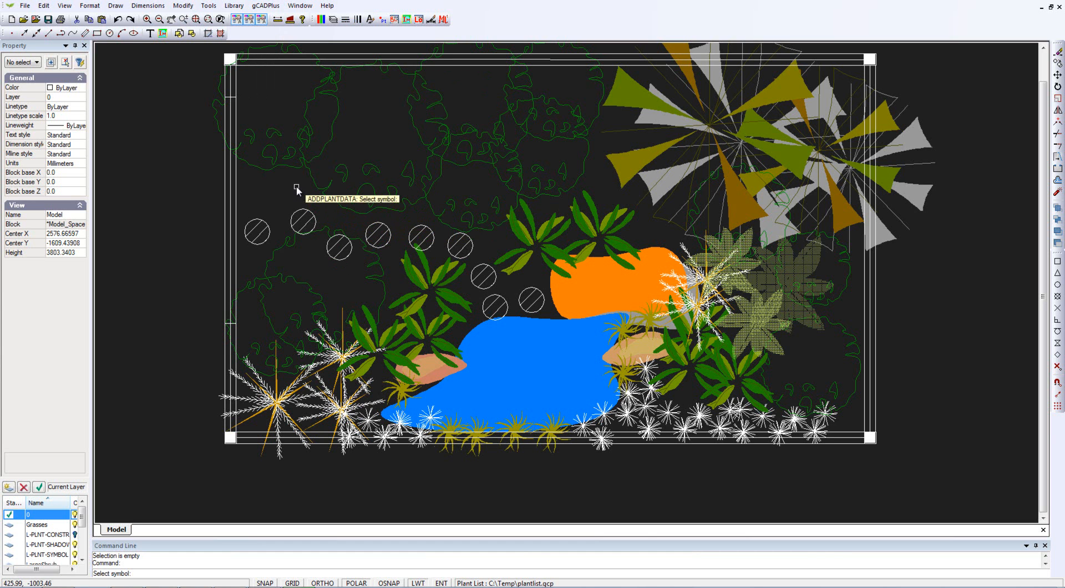
pyautogui.click(284, 165)
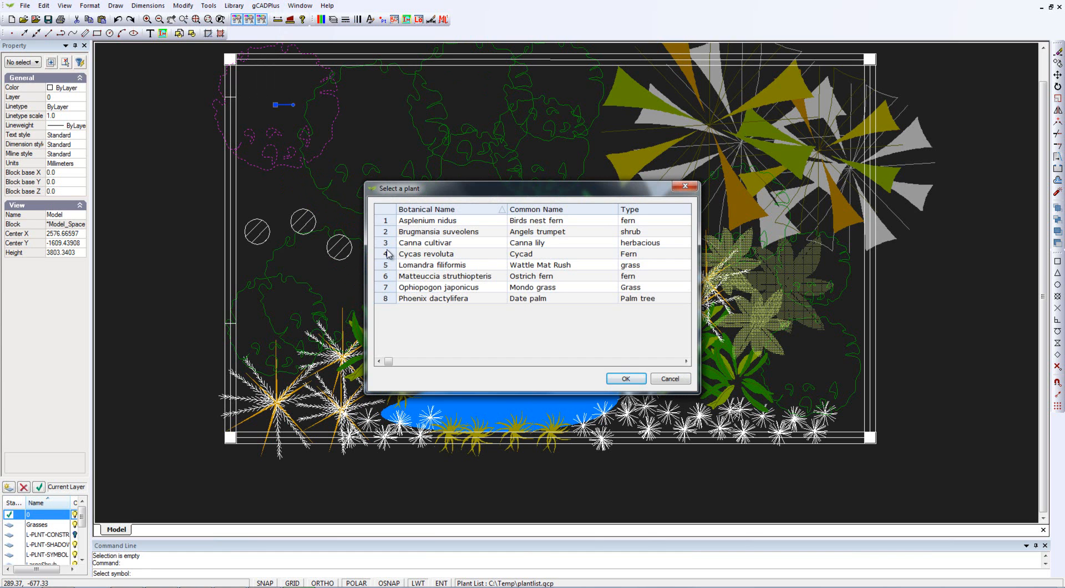
pyautogui.click(388, 234)
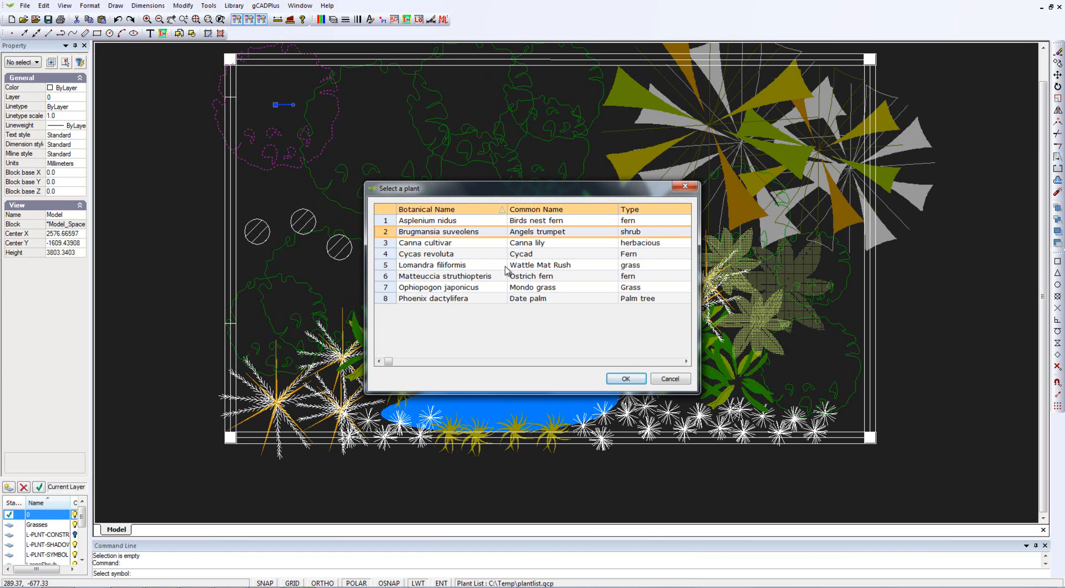
pyautogui.click(617, 379)
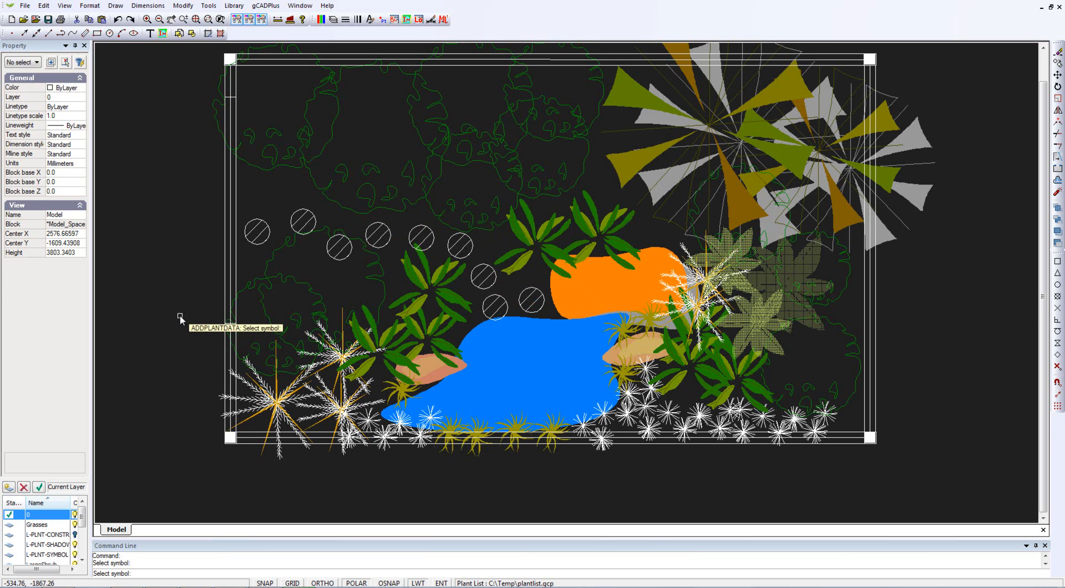
pyautogui.press('Return')
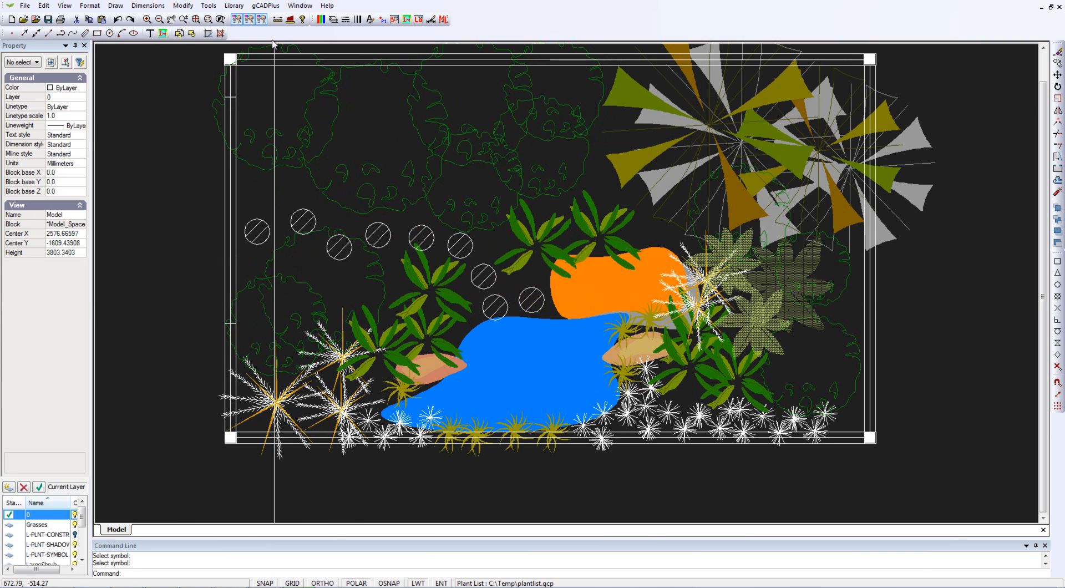
# Highlight the shrub symbols that carry plant data with Show symbols with names, and clear the selection.
pyautogui.click(270, 12)
pyautogui.moveTo(314, 51)
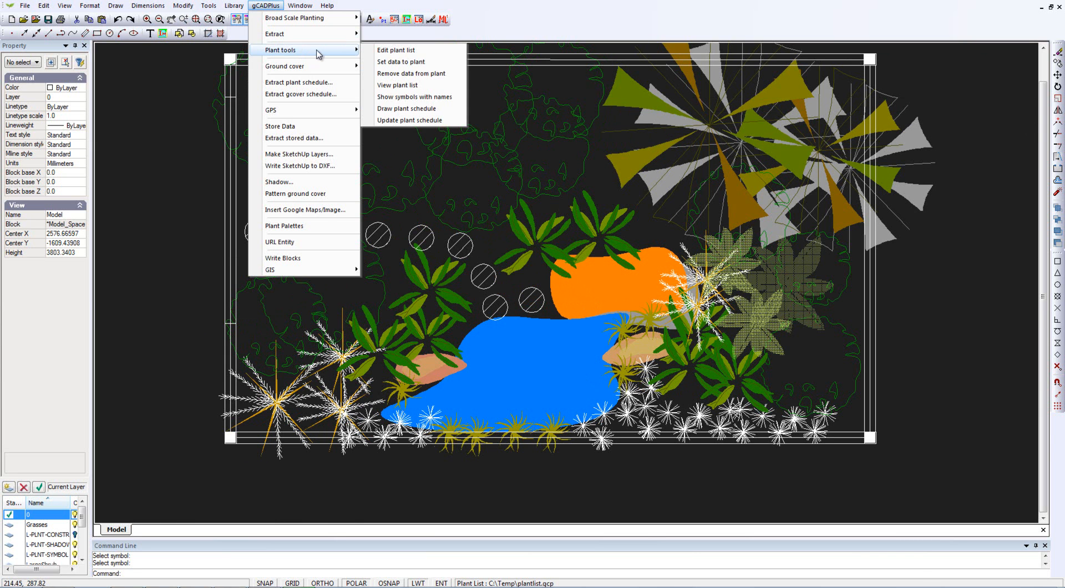
pyautogui.click(407, 97)
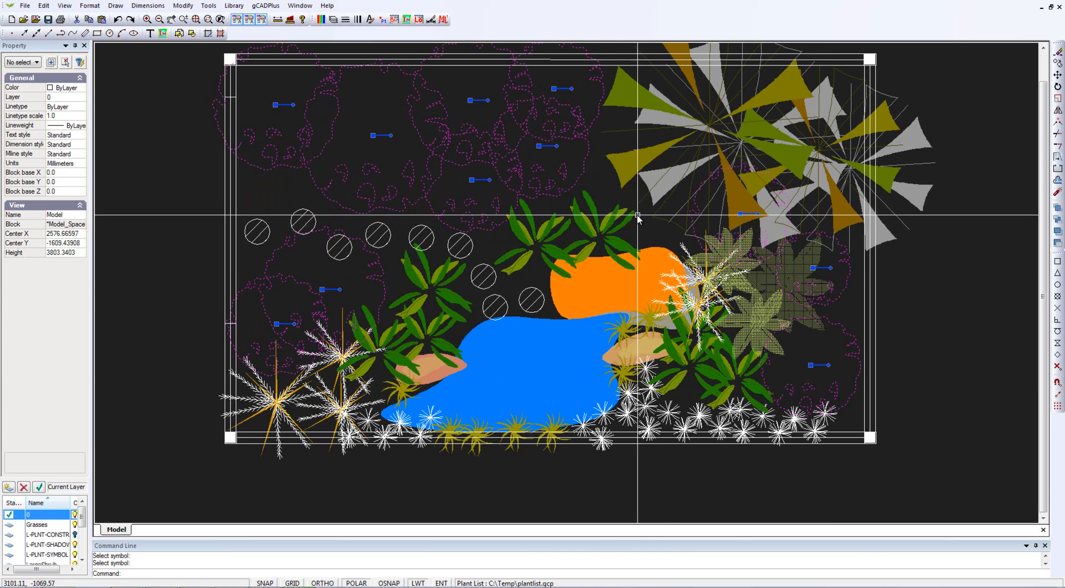
pyautogui.rightClick(587, 178)
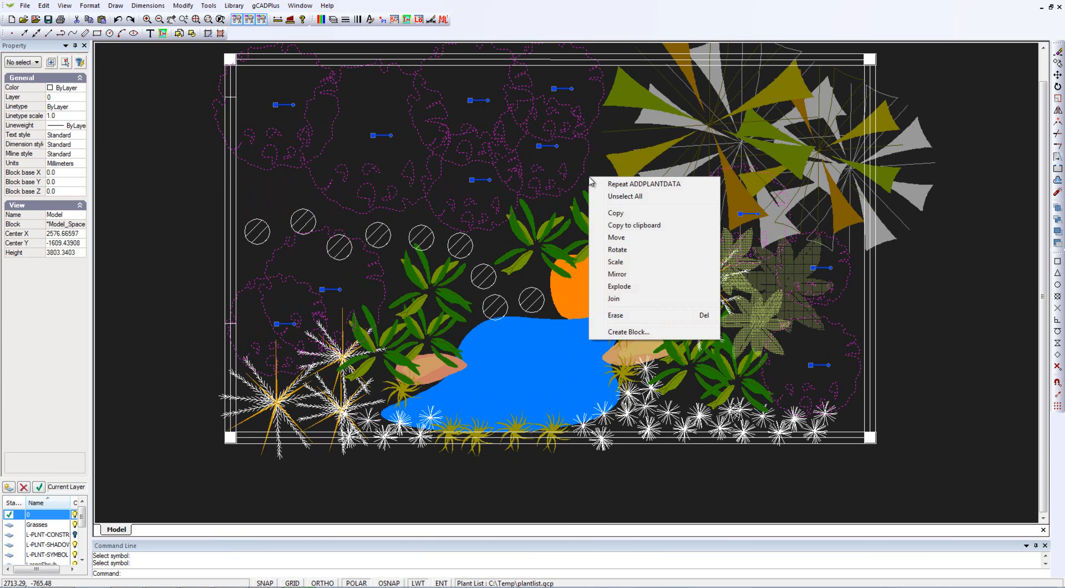
pyautogui.click(626, 197)
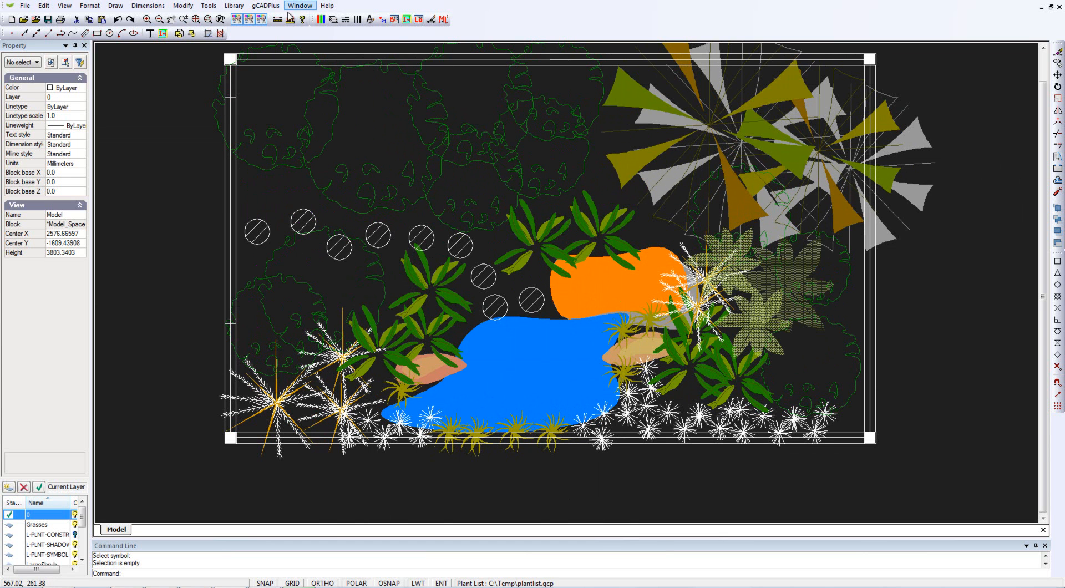
# Set the plant data of the large spiky white-and-orange symbol in the plan's lower-left corner to Cycas revoluta.
pyautogui.click(265, 7)
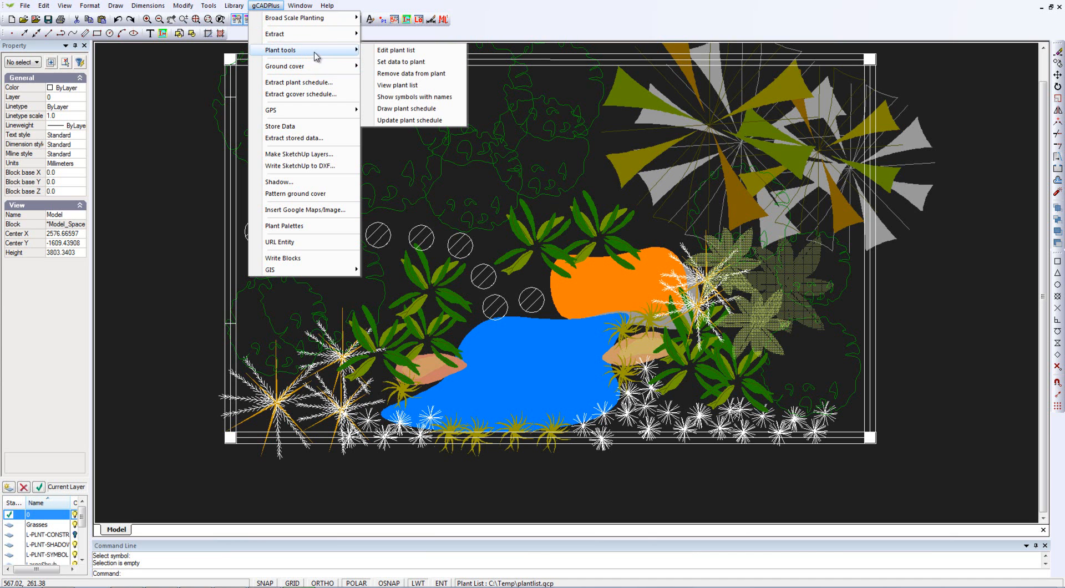
pyautogui.click(398, 62)
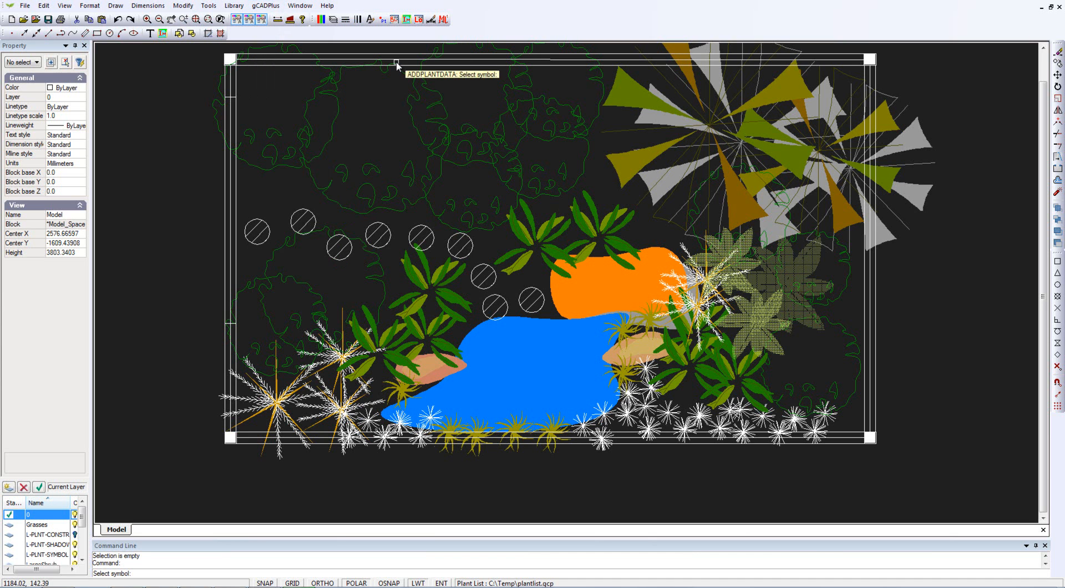
pyautogui.click(279, 430)
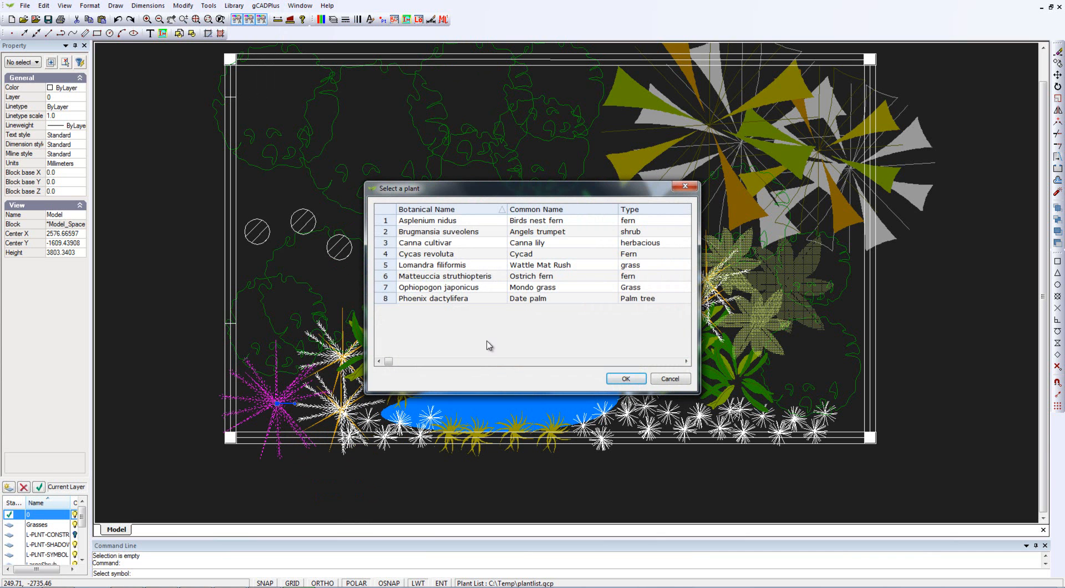
pyautogui.click(389, 255)
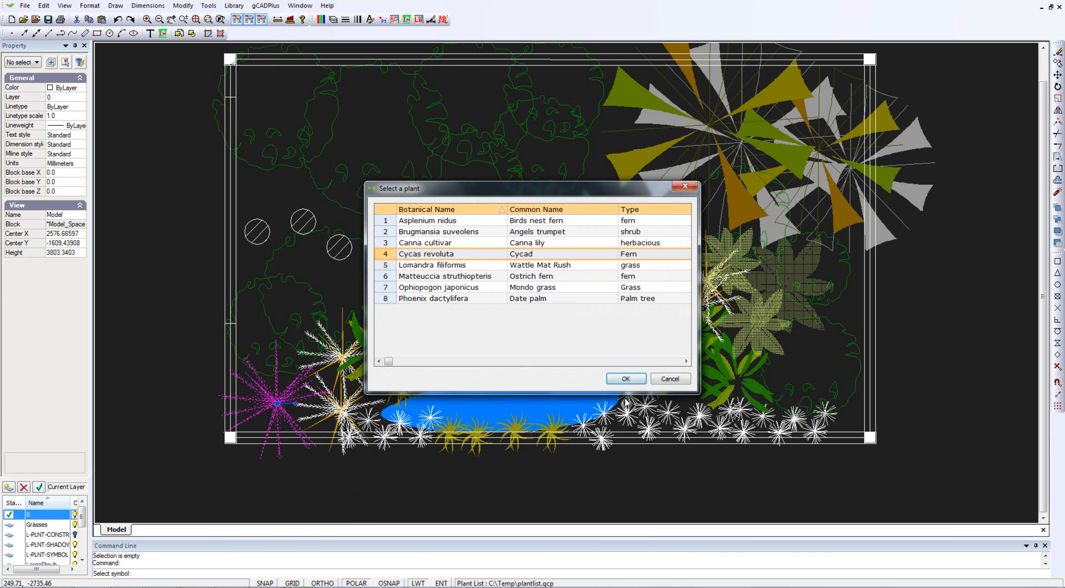
pyautogui.click(619, 379)
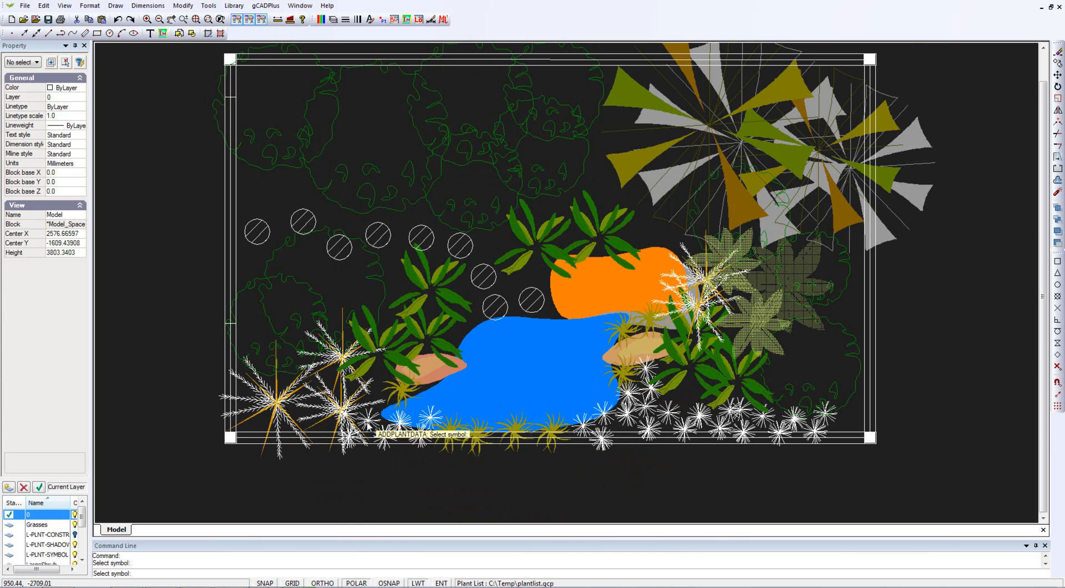
# Set the plant data of the small white grass group beside the pond's lower-left tip to Ophiopogon japonicus.
pyautogui.scroll(2, 369, 426)
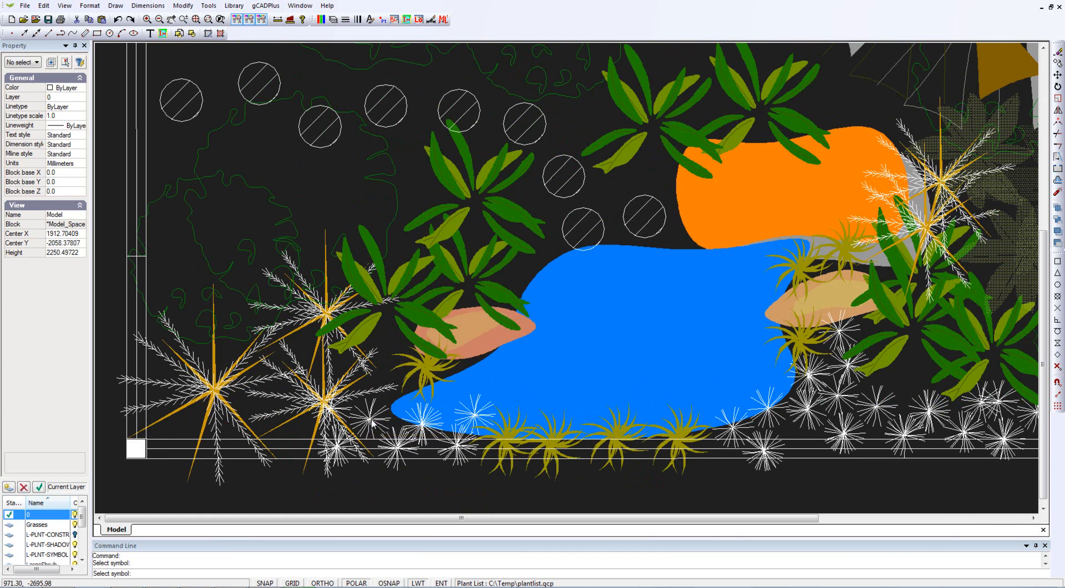
pyautogui.click(372, 424)
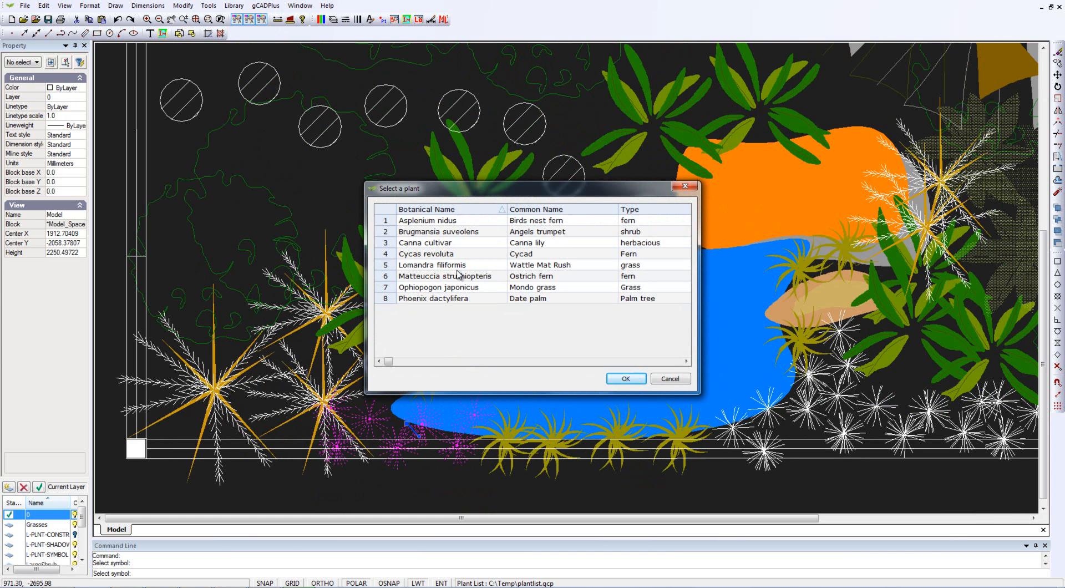
pyautogui.click(390, 288)
pyautogui.click(621, 379)
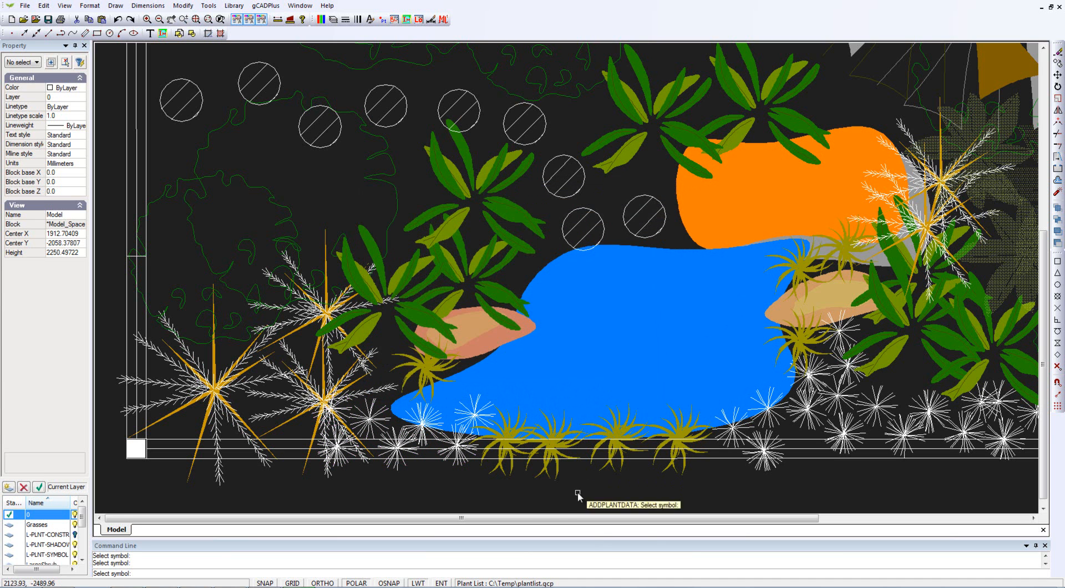
# Set the plant data of the leftmost olive grass tuft along the pond's lower edge to Lomandra filiformis.
pyautogui.click(513, 470)
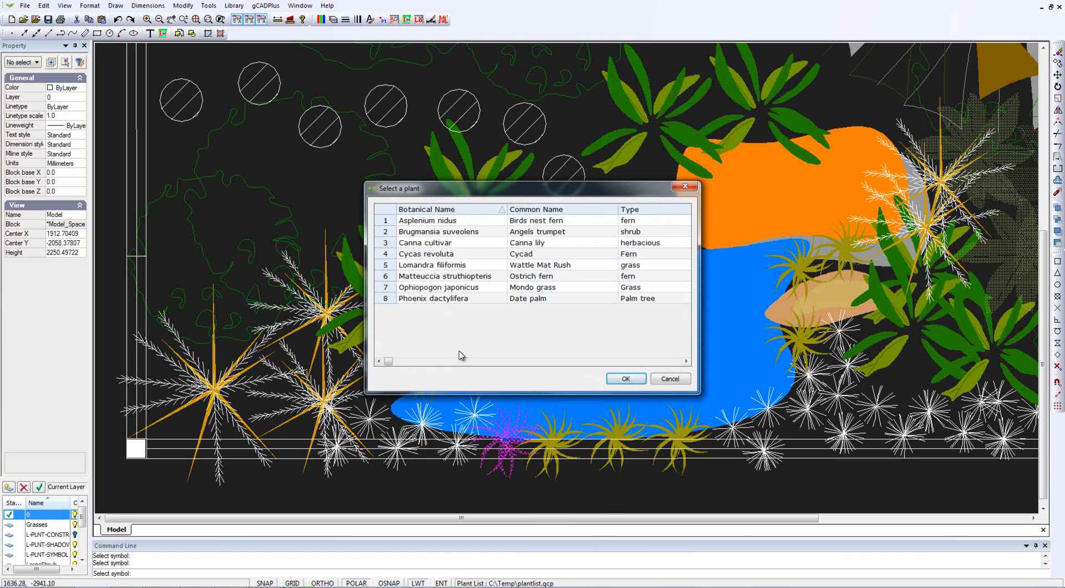
pyautogui.click(387, 266)
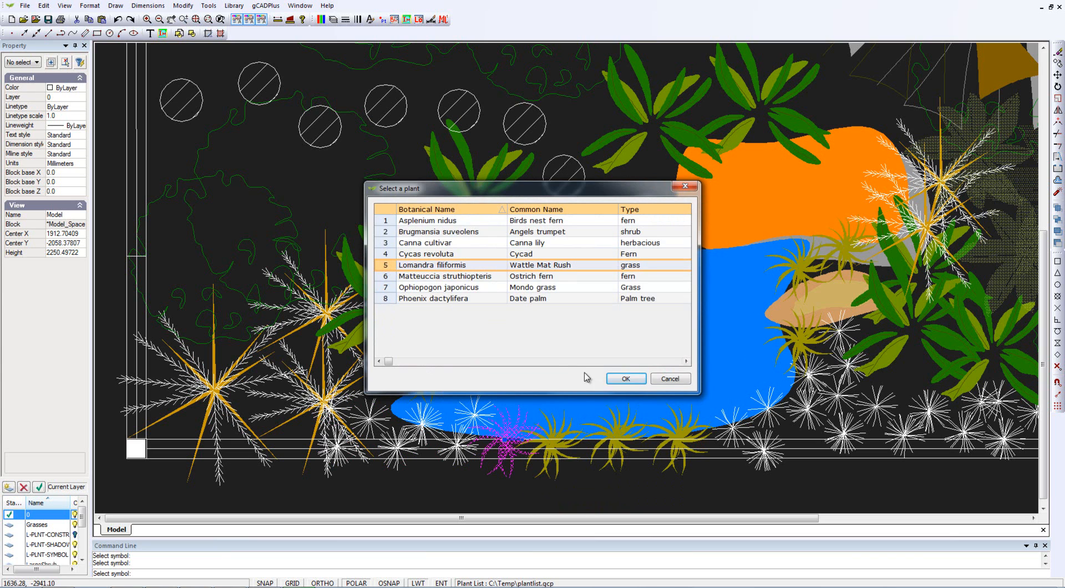
pyautogui.click(613, 380)
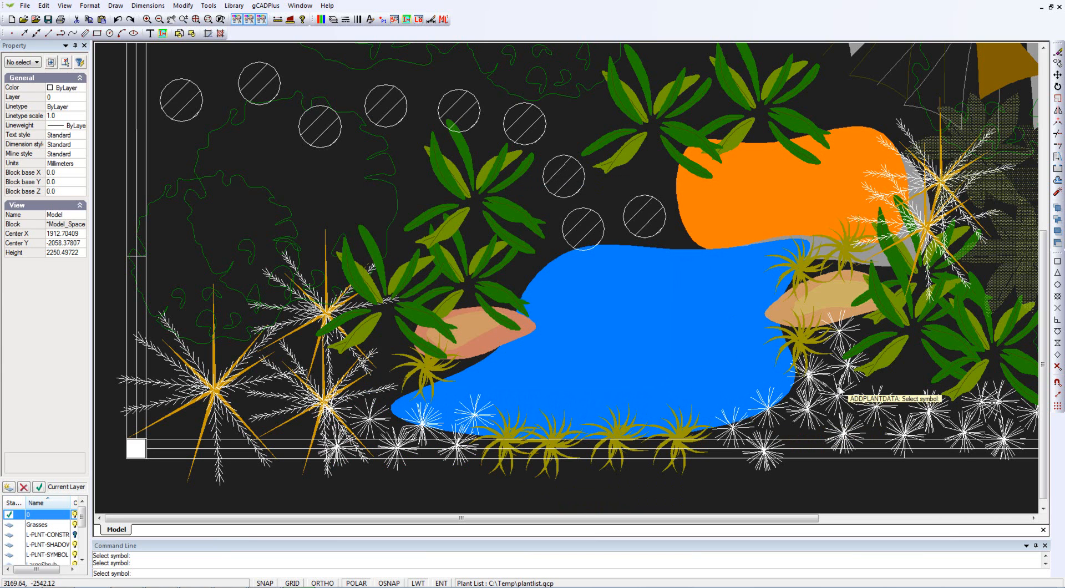
# Set the plant data of the green broad-leaved symbol beside the rock on the pond's right side to Asplenium nidus.
pyautogui.moveTo(840, 391); pyautogui.dragTo(665, 399, button='middle')
pyautogui.click(724, 360)
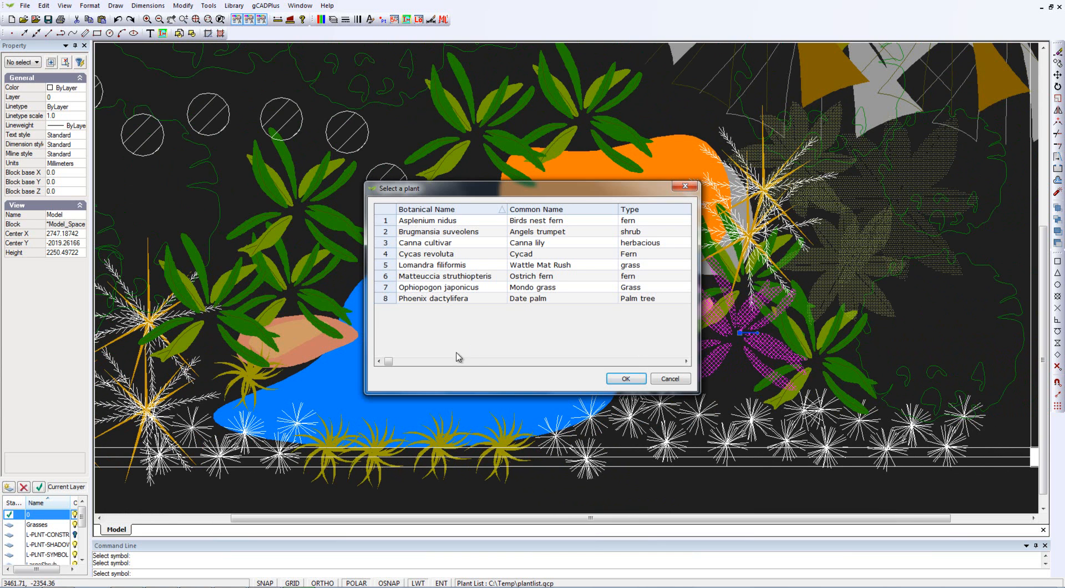
pyautogui.click(391, 222)
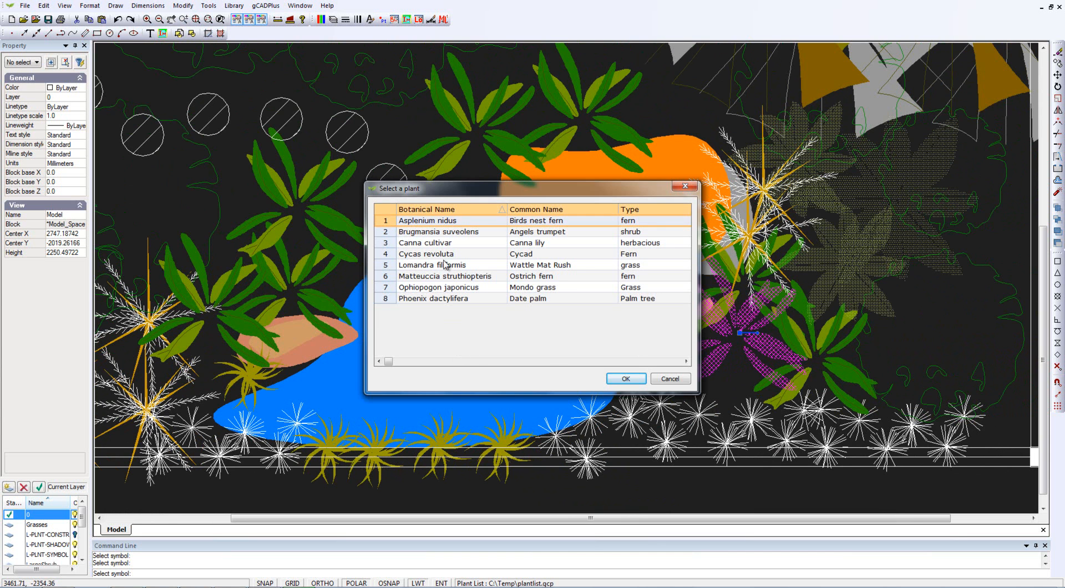
pyautogui.click(624, 379)
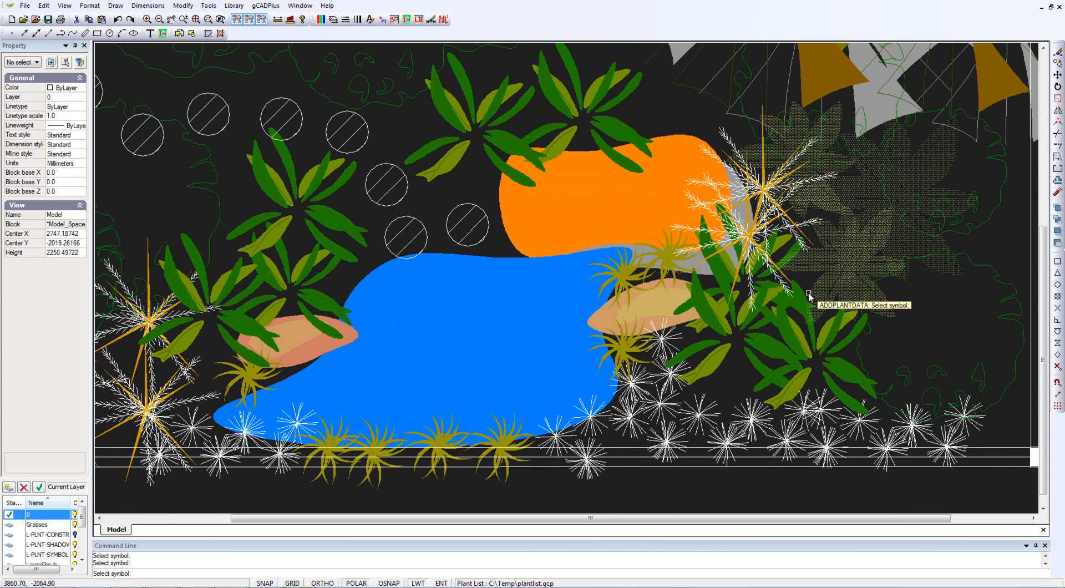
# Try Cycas revoluta for the hatched star-shaped symbol at the lower right of the orange area, and assign Canna cultivar instead.
pyautogui.click(811, 301)
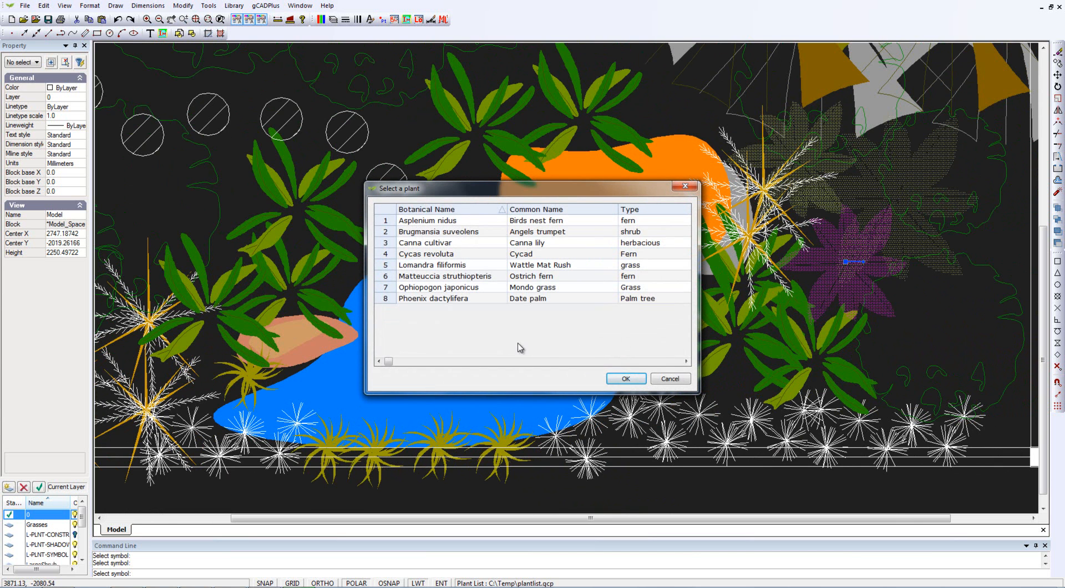
pyautogui.click(388, 257)
pyautogui.click(625, 379)
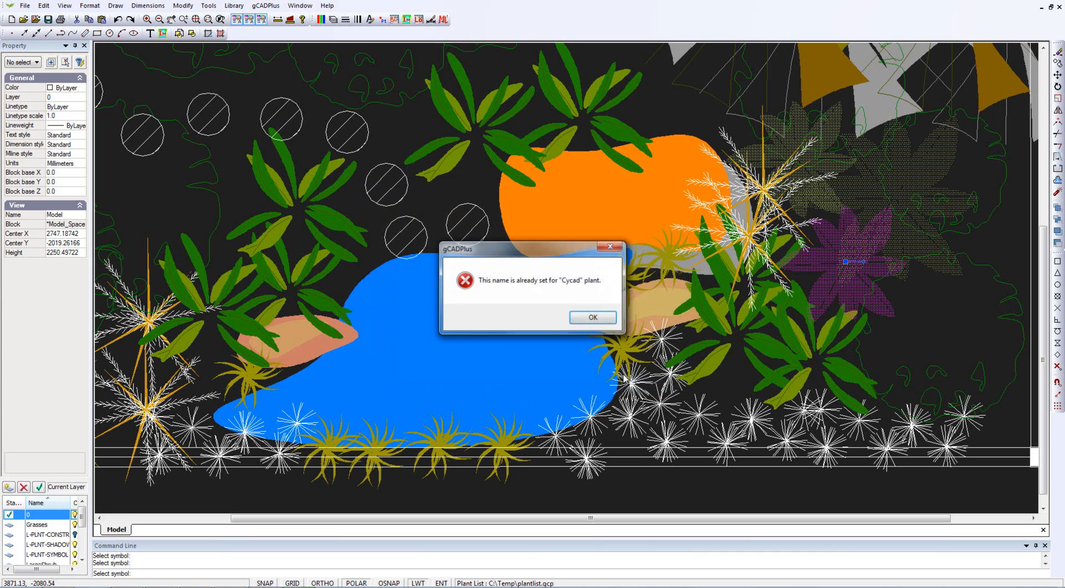
pyautogui.click(598, 319)
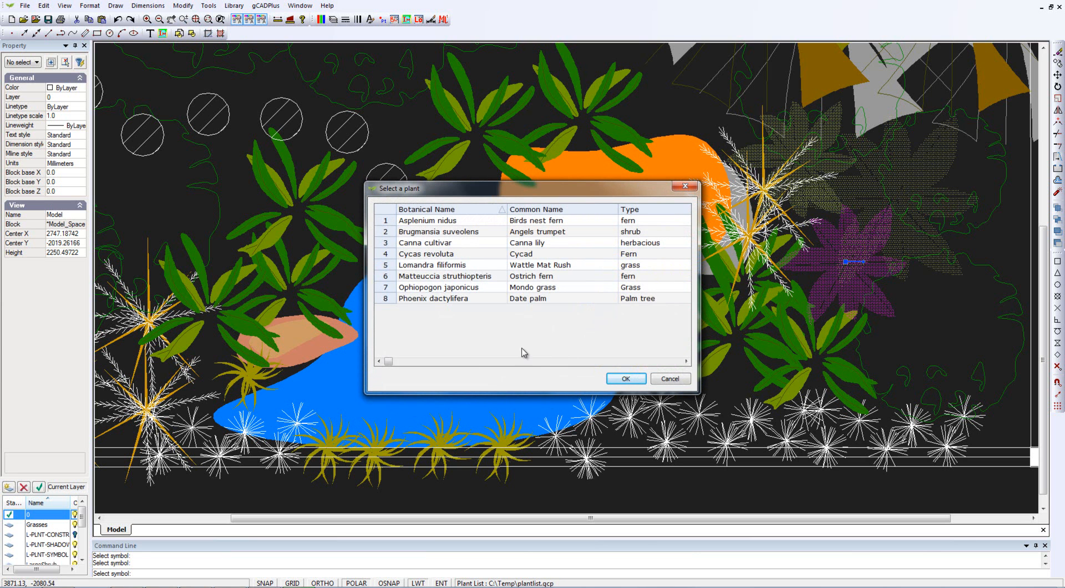
pyautogui.click(391, 245)
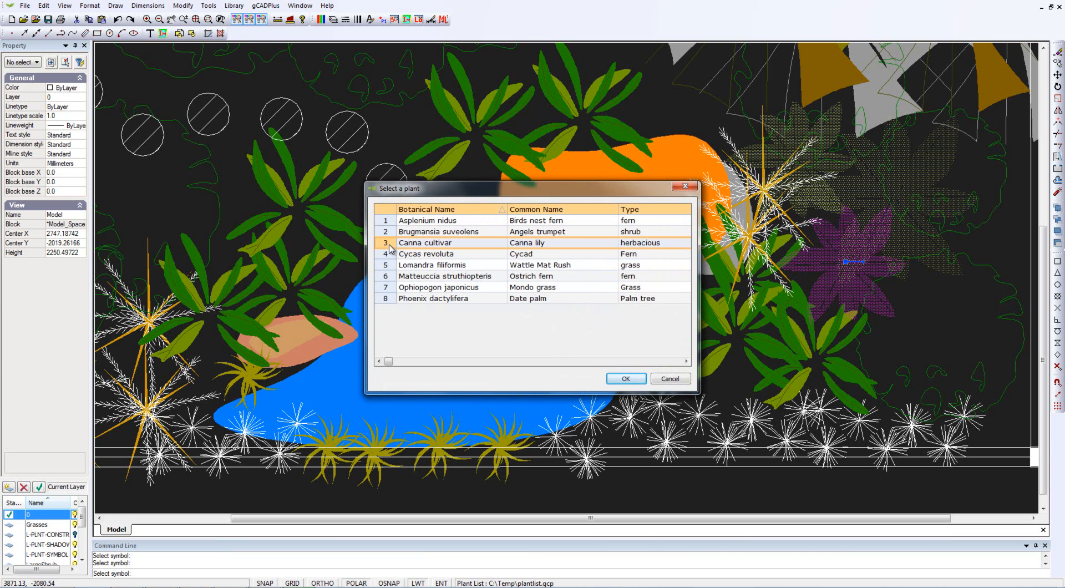
pyautogui.click(627, 379)
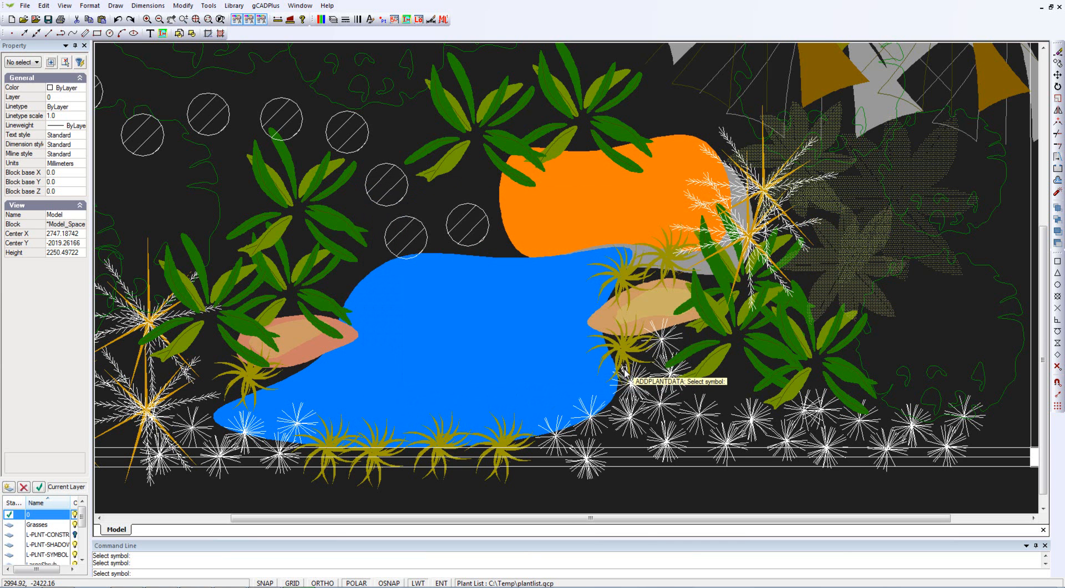
# Set the plant data of the rightmost large fan-shaped symbol at the plan's upper-right corner to Matteuccia struthiopteris and finish assigning.
pyautogui.scroll(-1, 625, 373)
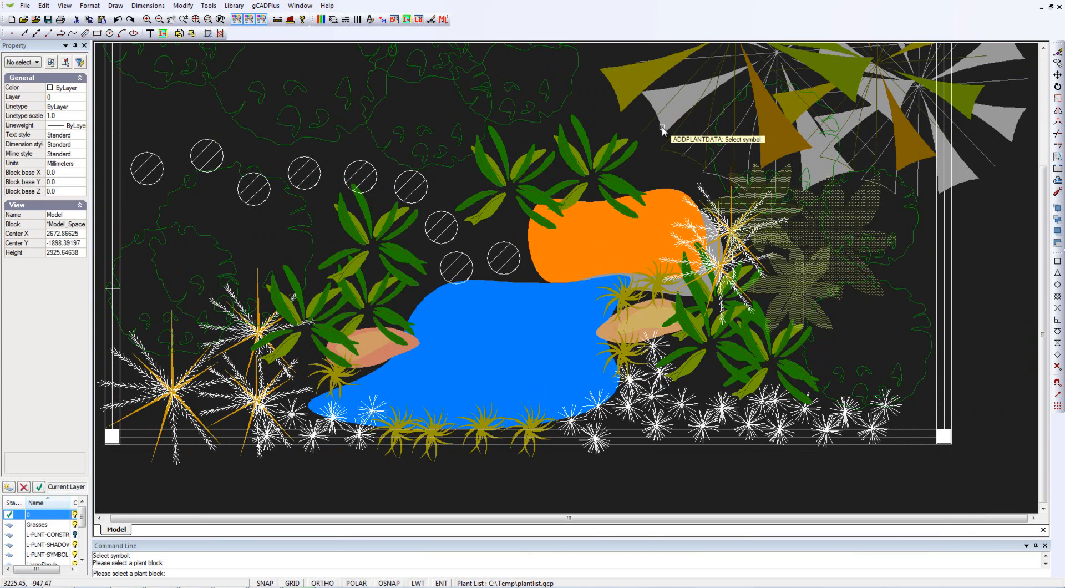
pyautogui.scroll(-1, 663, 132)
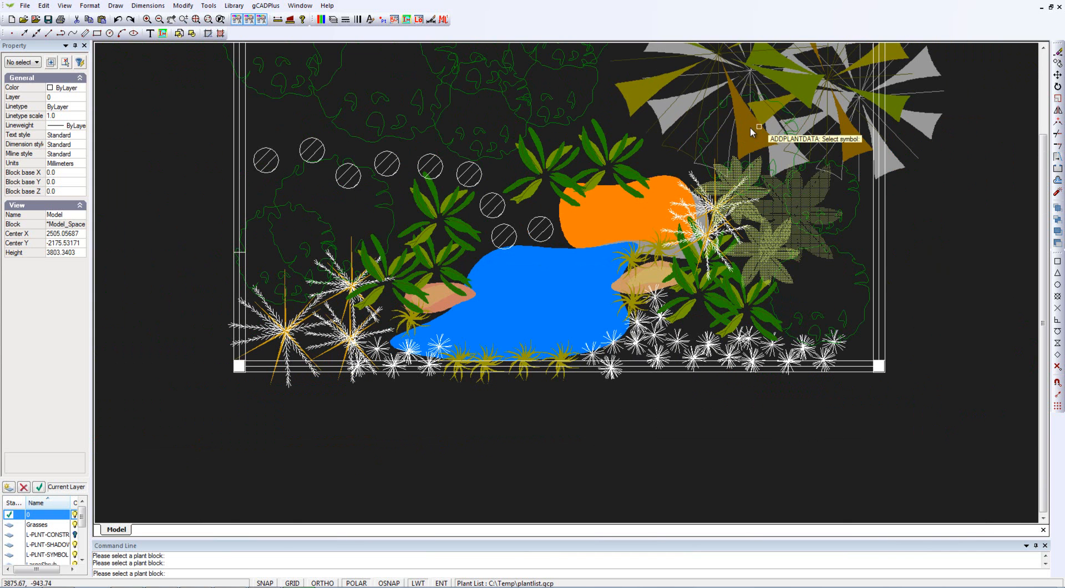
pyautogui.click(904, 108)
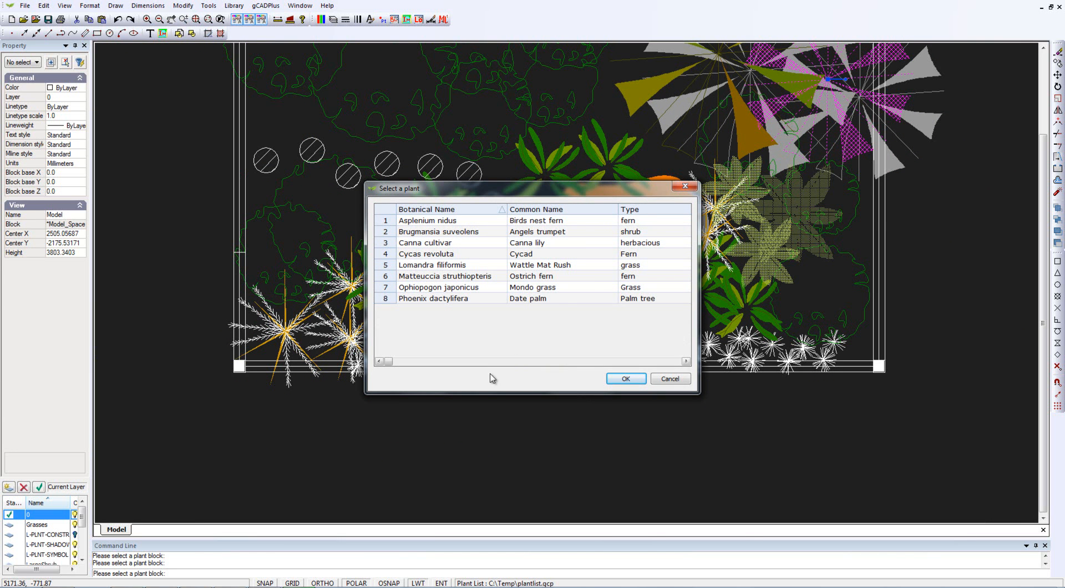
pyautogui.click(386, 278)
pyautogui.click(621, 379)
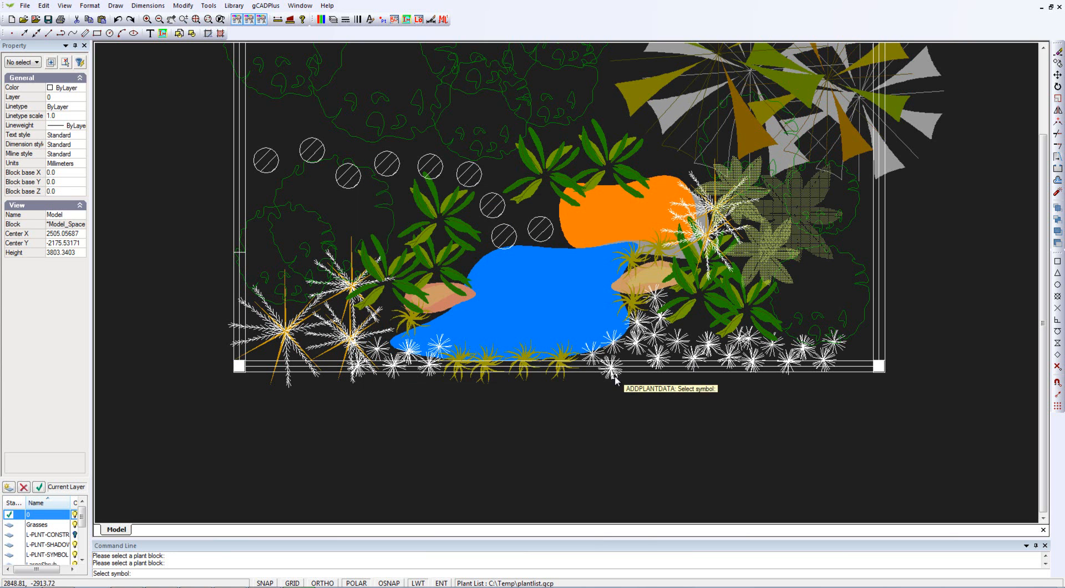
pyautogui.rightClick(596, 422)
# Fit the whole plan in view, highlight all symbols that carry plant names to check them, and clear the selection.
pyautogui.rightClick(604, 425)
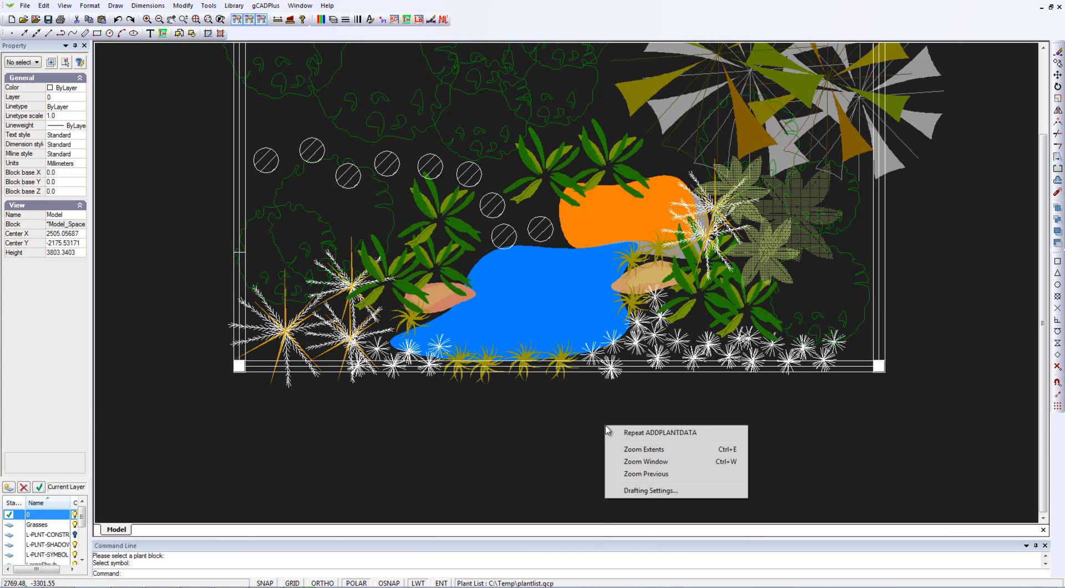
pyautogui.click(632, 448)
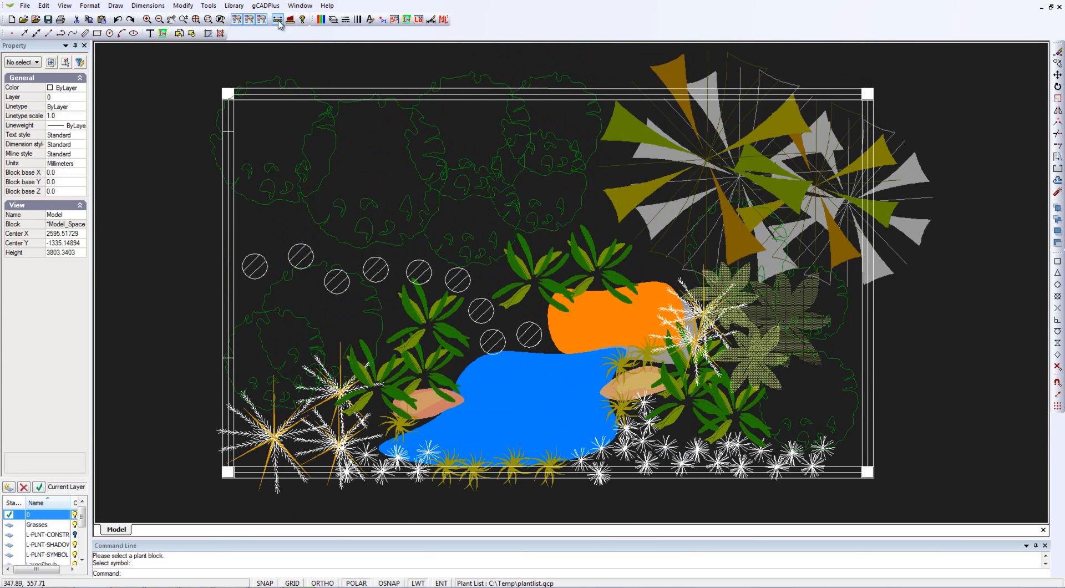
pyautogui.click(269, 7)
pyautogui.moveTo(308, 55)
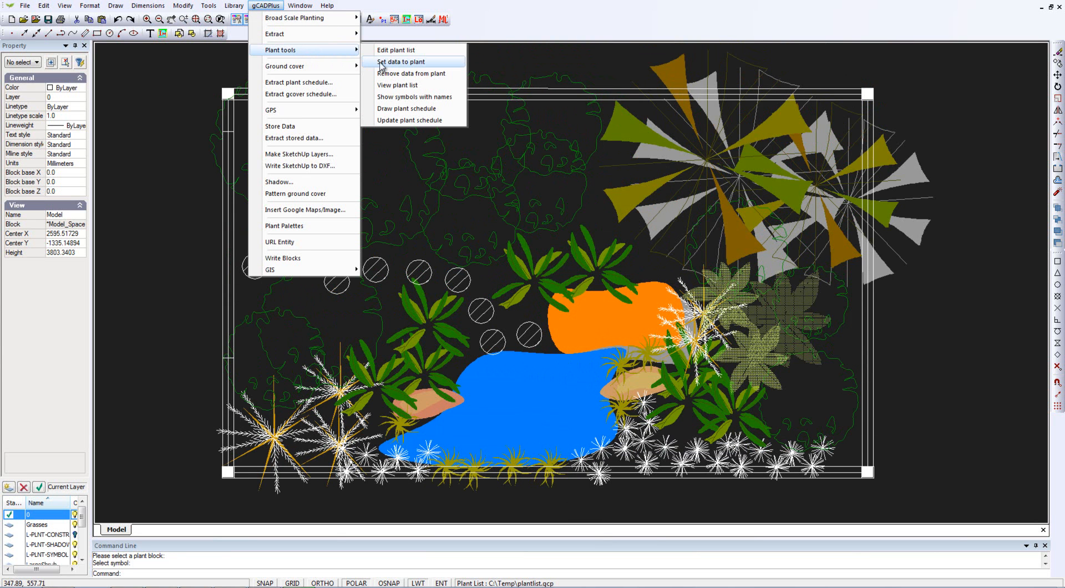
pyautogui.click(424, 97)
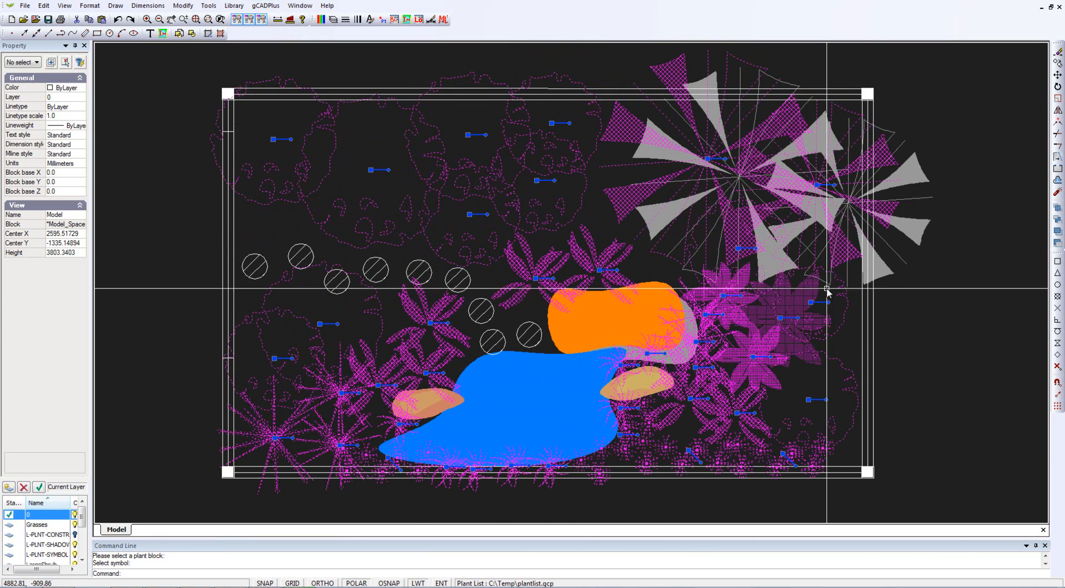
pyautogui.rightClick(335, 66)
pyautogui.click(368, 85)
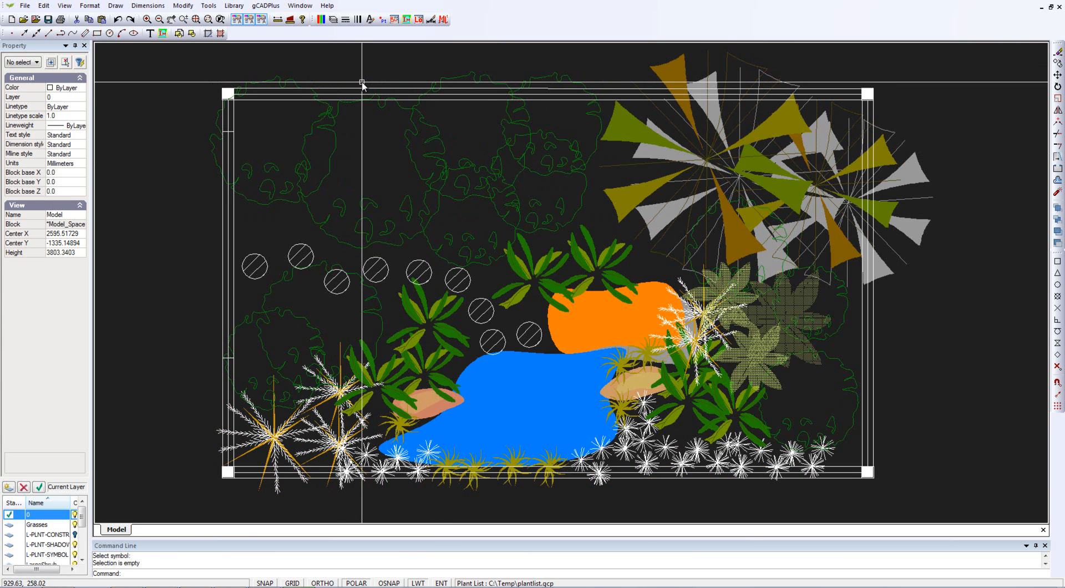
# Draw a plant schedule to the right of the plan, with the red circle number column and common names under botanical names.
pyautogui.click(267, 7)
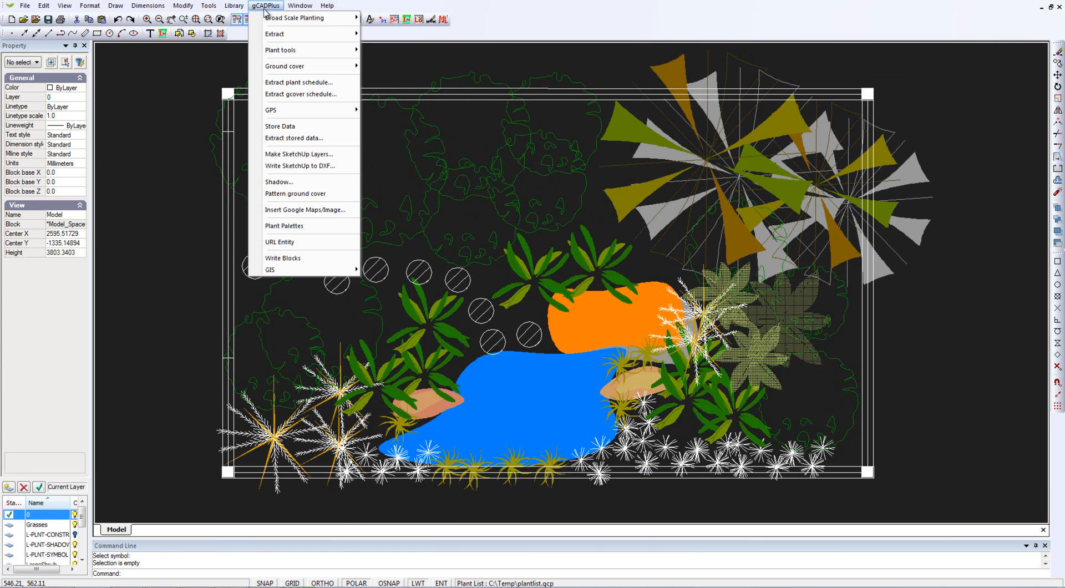
pyautogui.moveTo(325, 55)
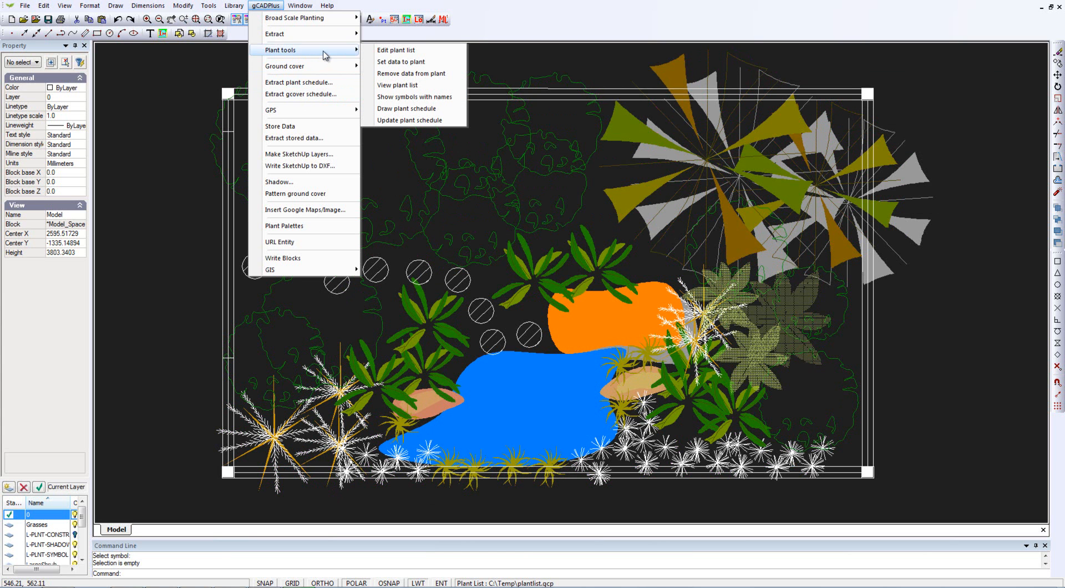
pyautogui.click(424, 109)
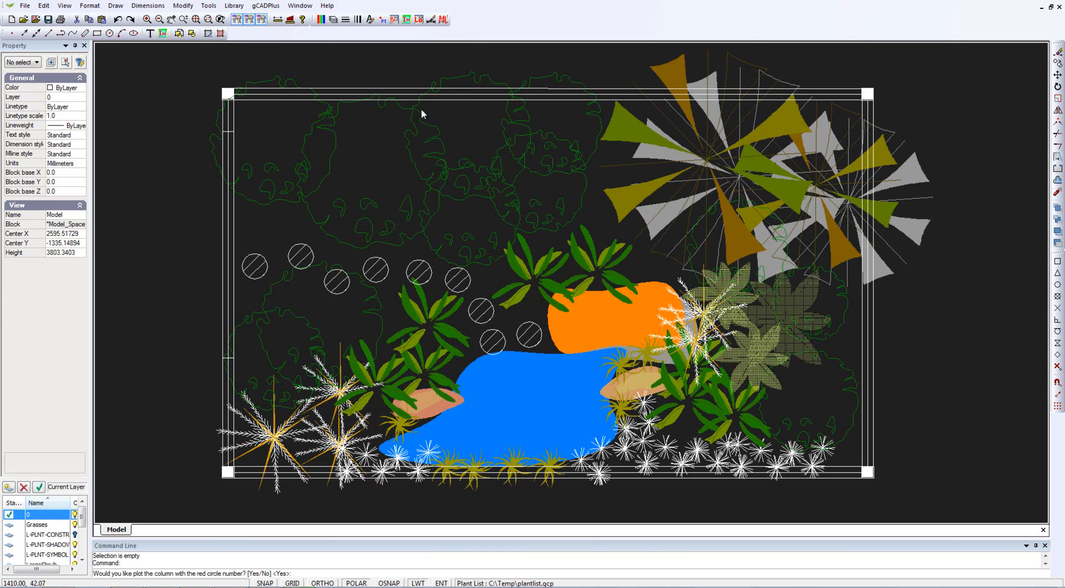
pyautogui.scroll(-5, 466, 172)
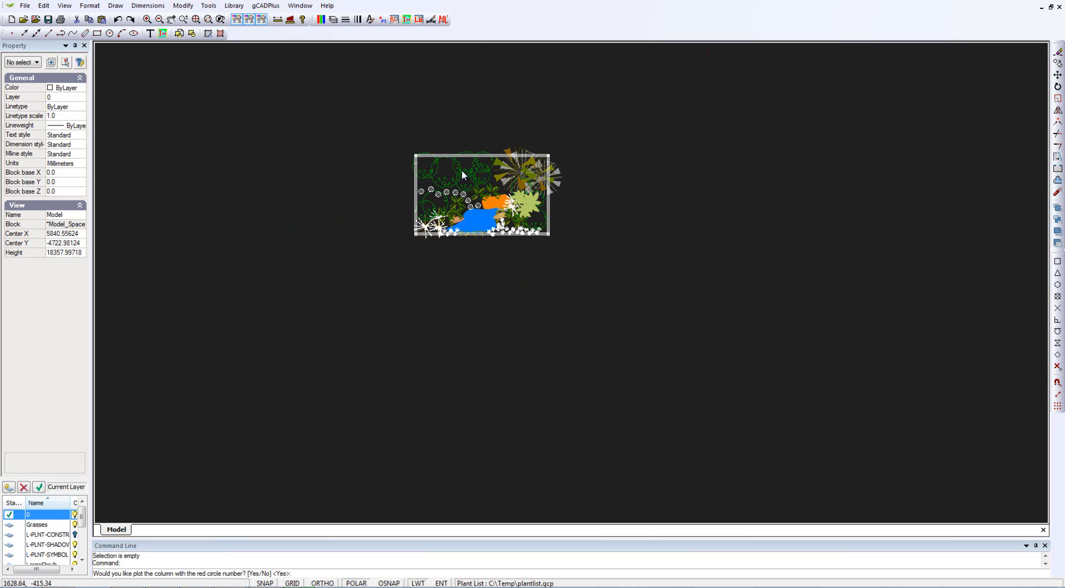
pyautogui.moveTo(482, 188); pyautogui.dragTo(247, 166, button='middle')
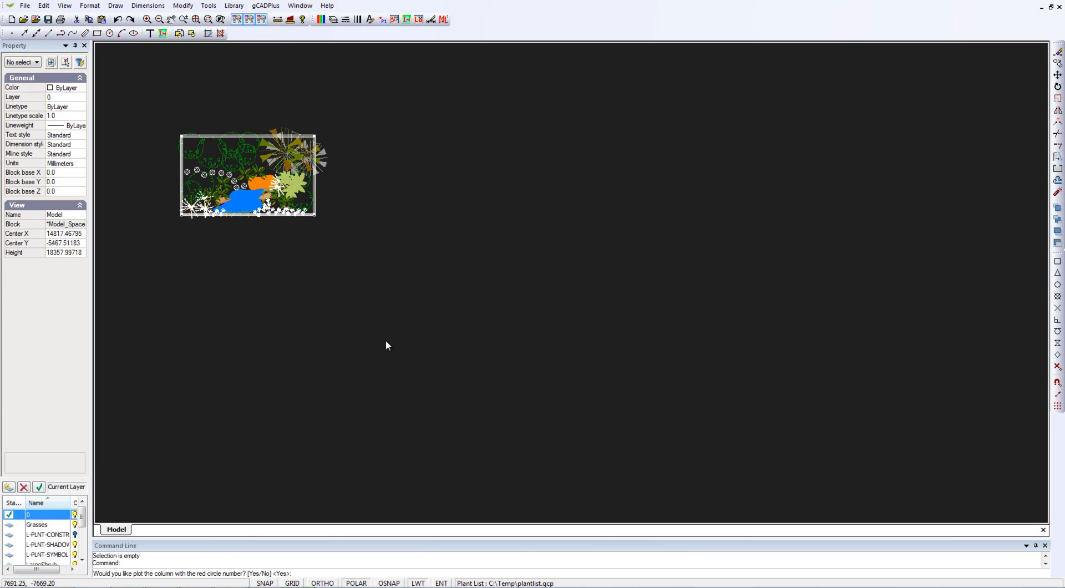
pyautogui.press('Return')
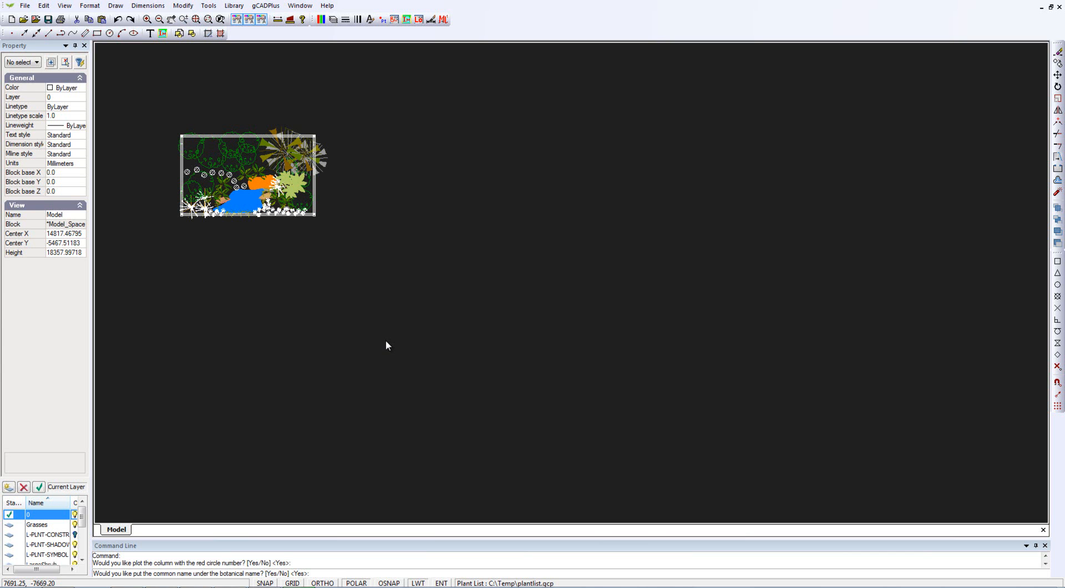
pyautogui.press('Return')
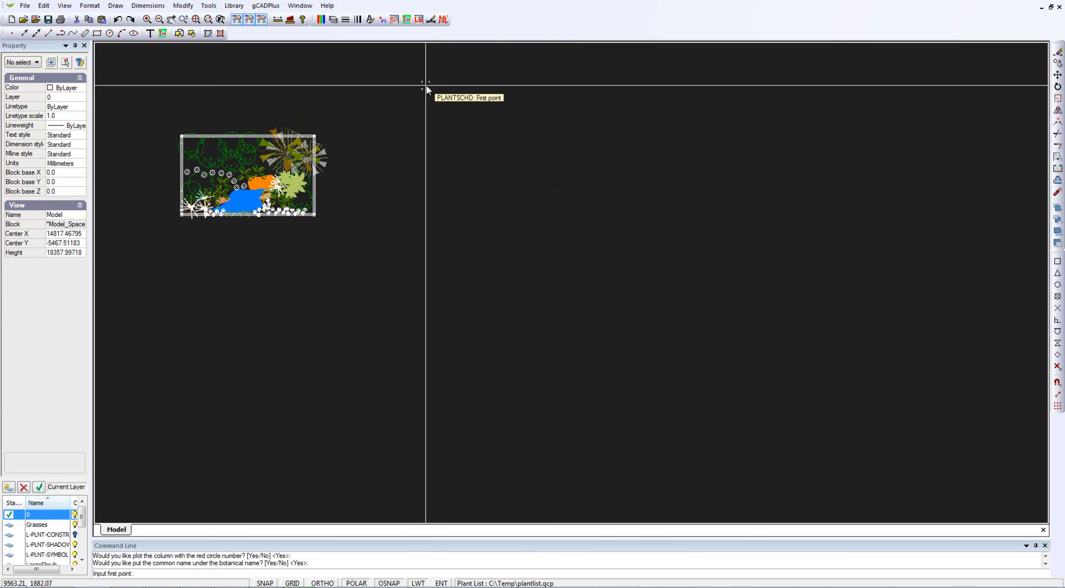
pyautogui.click(416, 79)
pyautogui.click(814, 293)
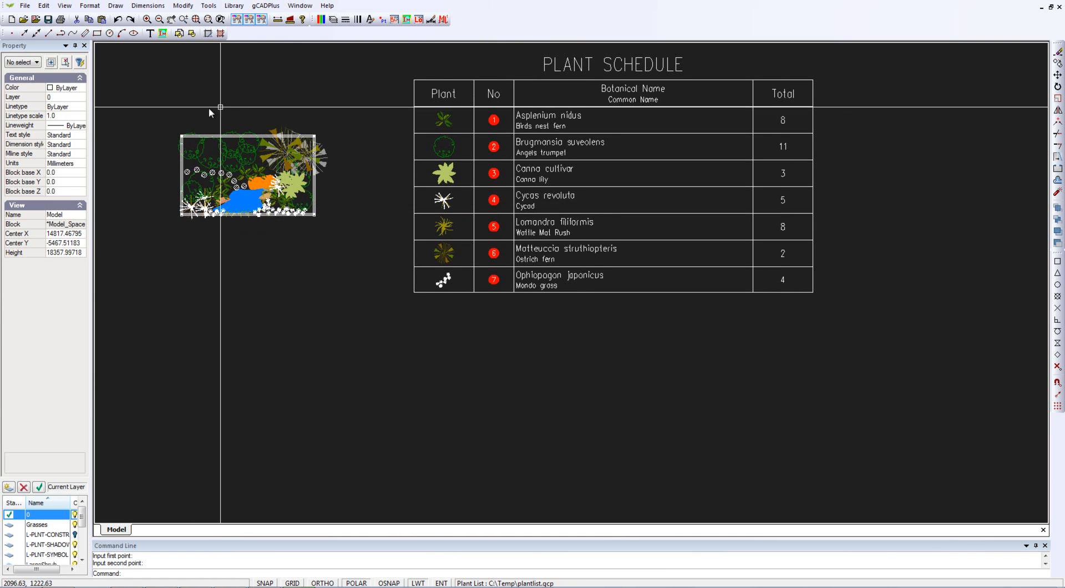
# Scale the plant schedule by a factor of .3 about its upper-left corner.
pyautogui.click(696, 292)
pyautogui.rightClick(657, 366)
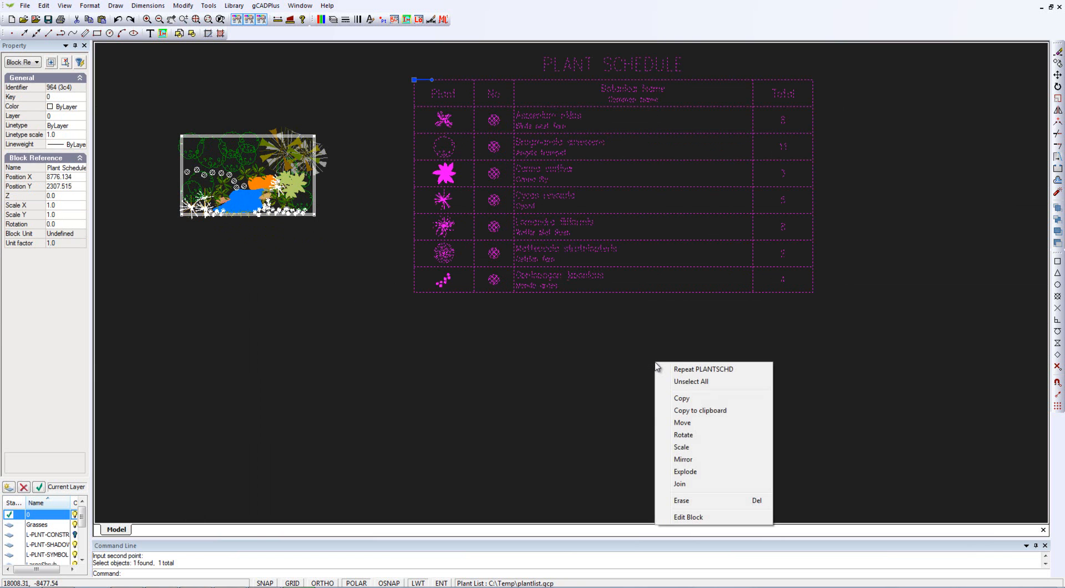
pyautogui.click(682, 448)
pyautogui.click(413, 79)
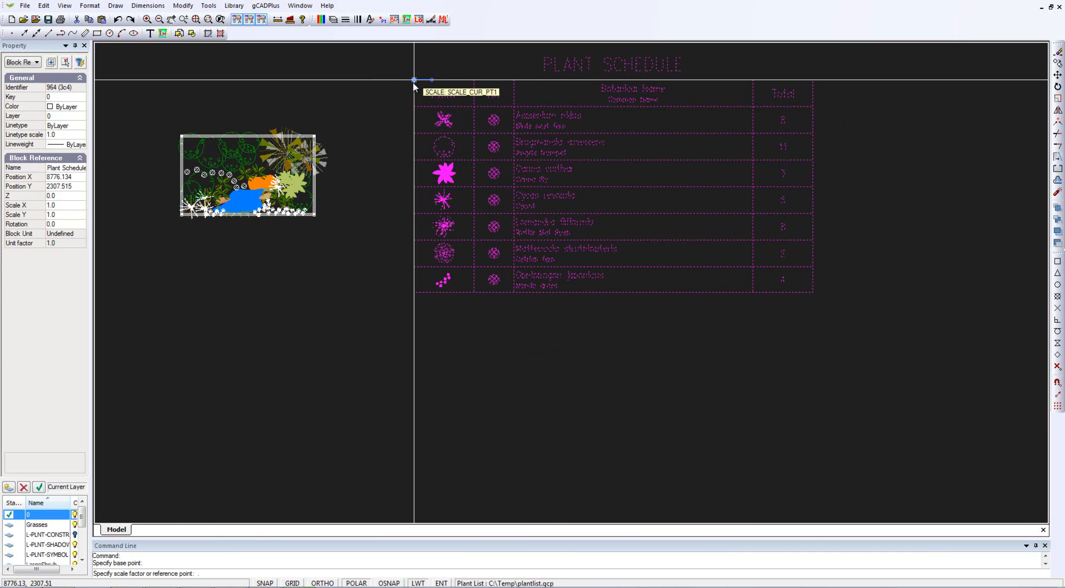
pyautogui.write('.3')
pyautogui.press('Return')
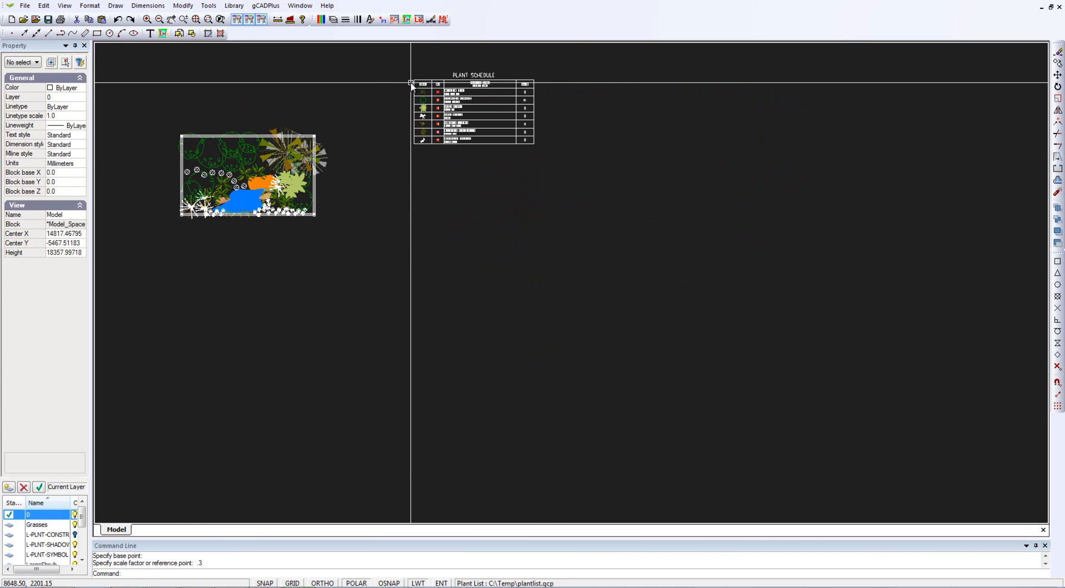
# Move the plant schedule down and closer to the garden plan, level with it, and fit the drawing in view.
pyautogui.click(507, 113)
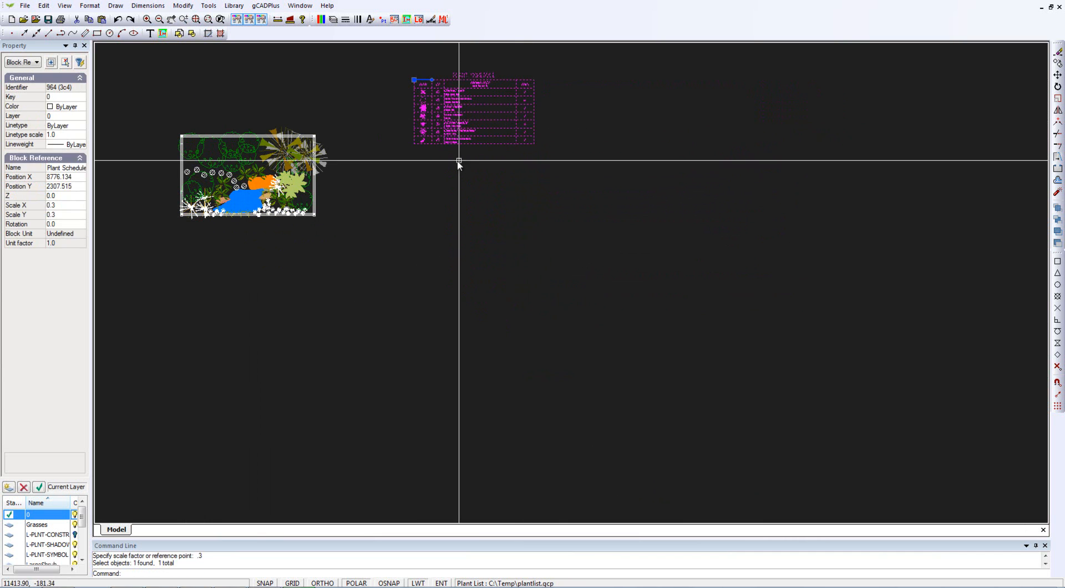
pyautogui.rightClick(464, 119)
pyautogui.click(509, 177)
pyautogui.click(483, 123)
pyautogui.click(439, 194)
pyautogui.rightClick(581, 243)
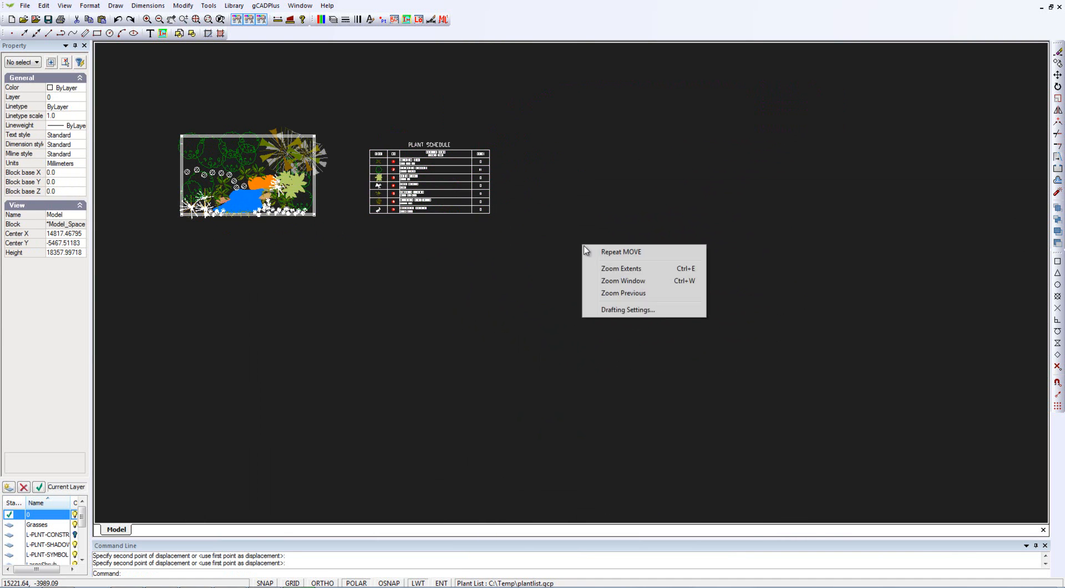
pyautogui.click(634, 270)
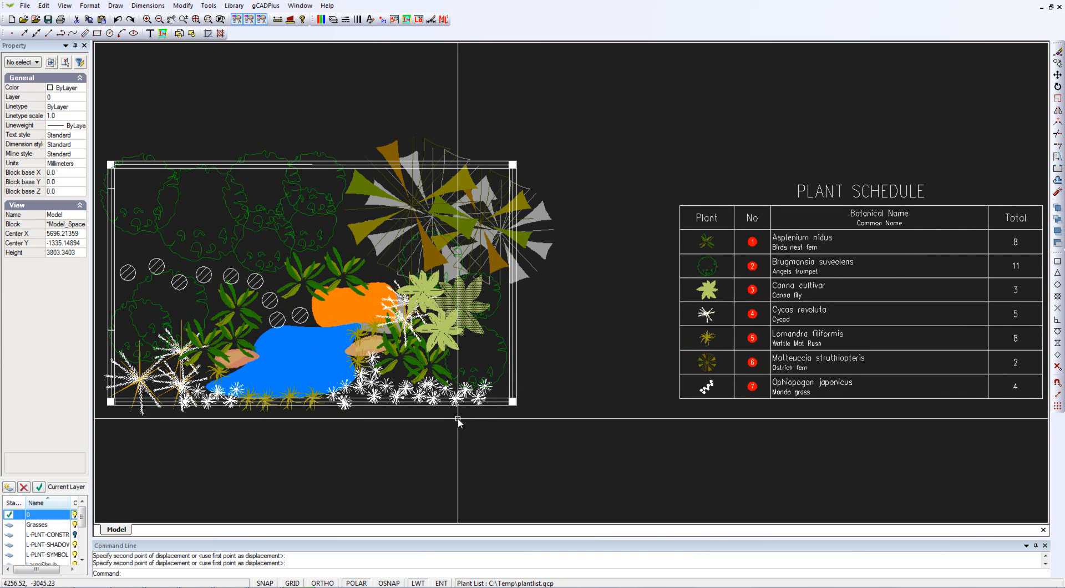
# Examine which white grass tufts along the plan's lower edge form one group symbol, compared with the Ophiopogon japonicus schedule entry.
pyautogui.moveTo(456, 383); pyautogui.dragTo(449, 326, button='middle')
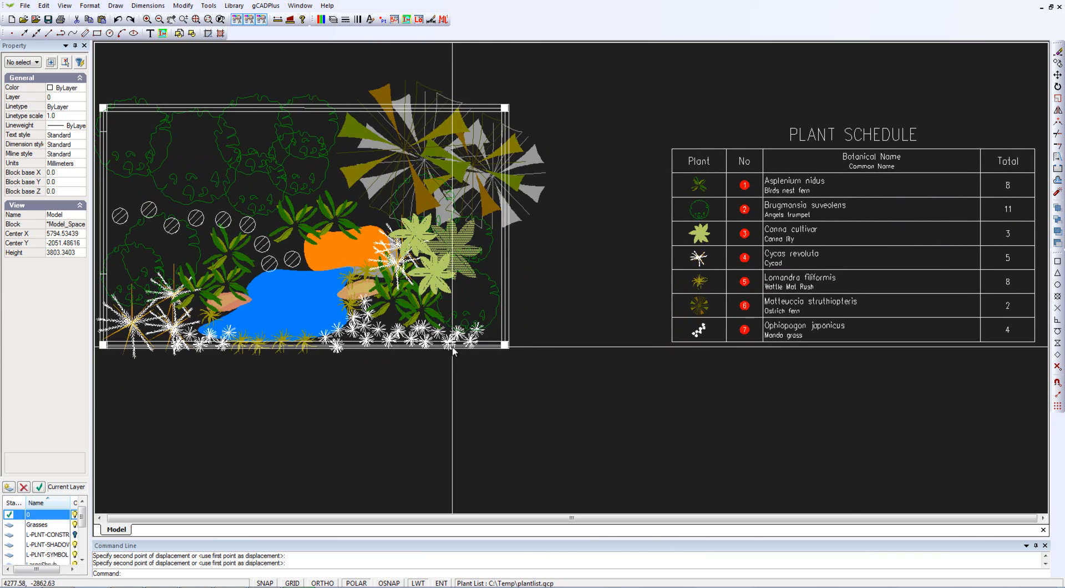
pyautogui.scroll(5, 452, 341)
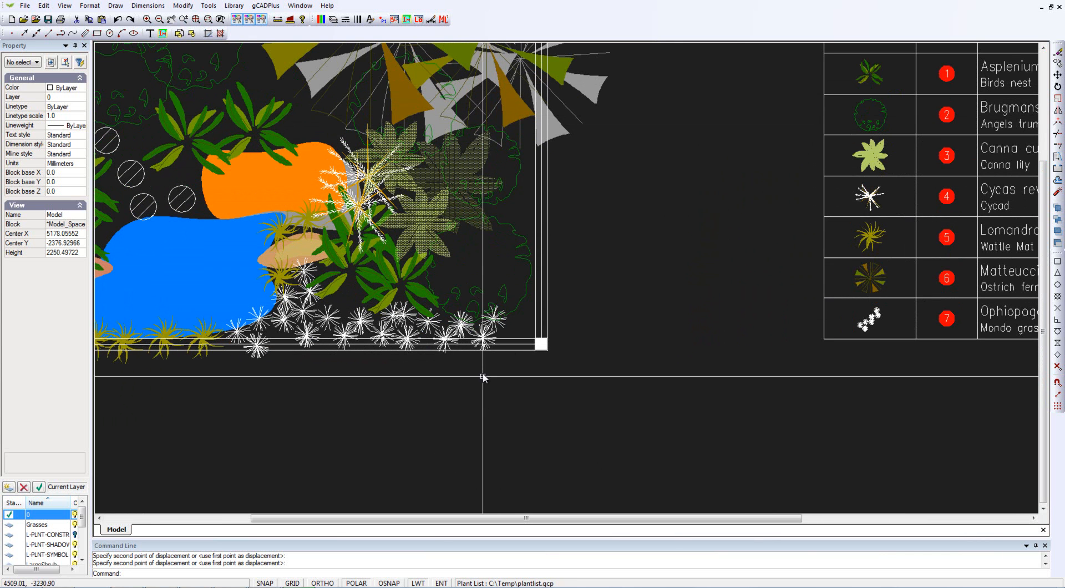
pyautogui.click(482, 339)
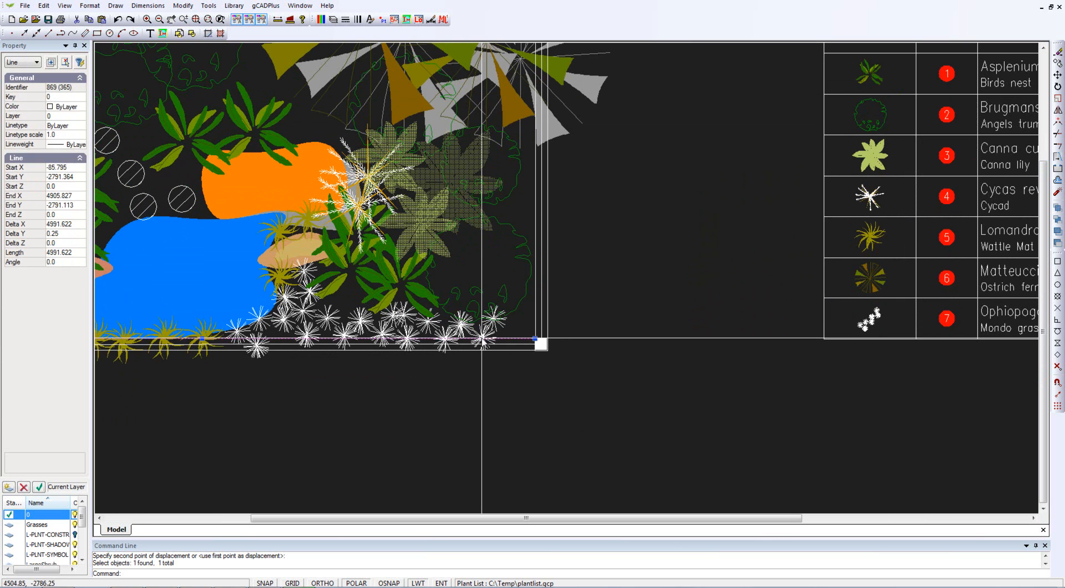
pyautogui.press('Escape')
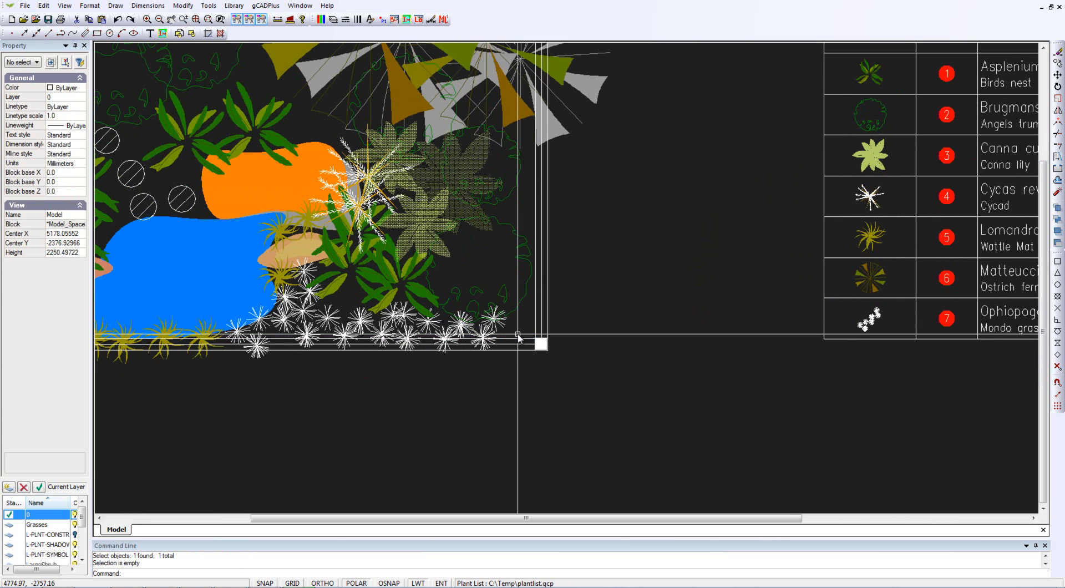
pyautogui.click(496, 329)
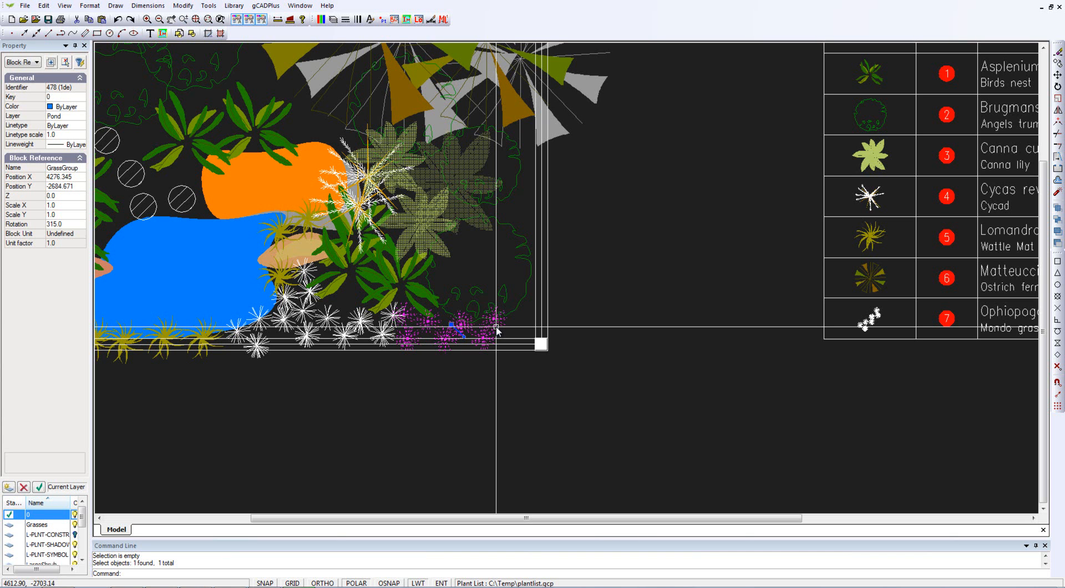
pyautogui.scroll(-3, 497, 329)
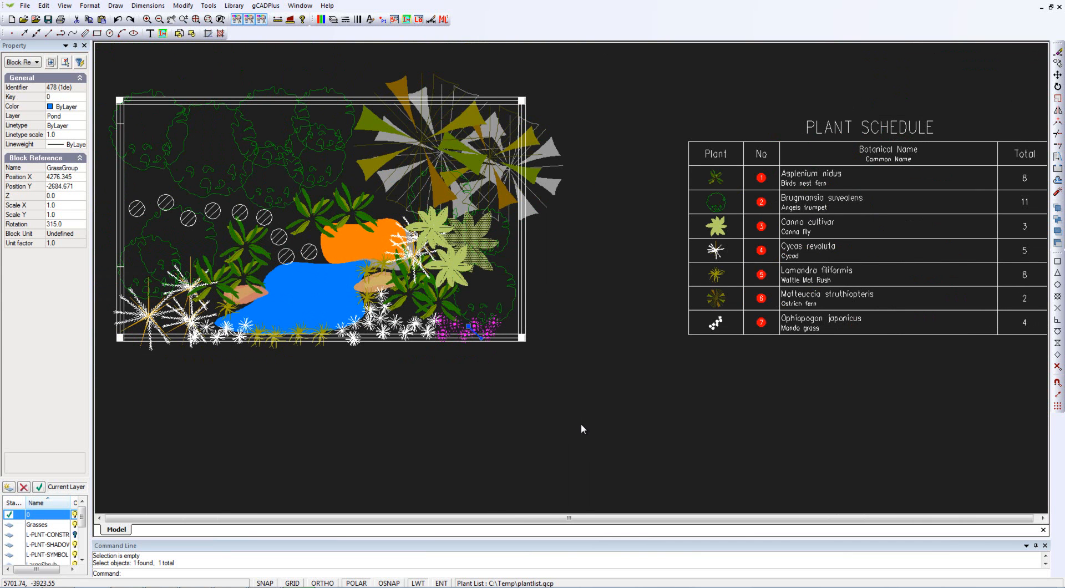
pyautogui.press('Escape')
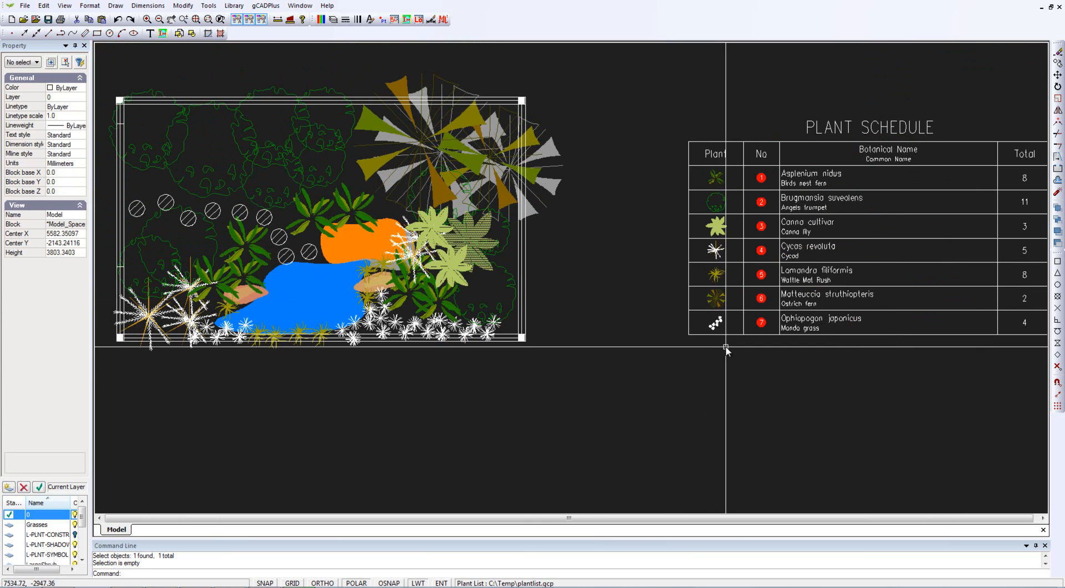
pyautogui.click(472, 329)
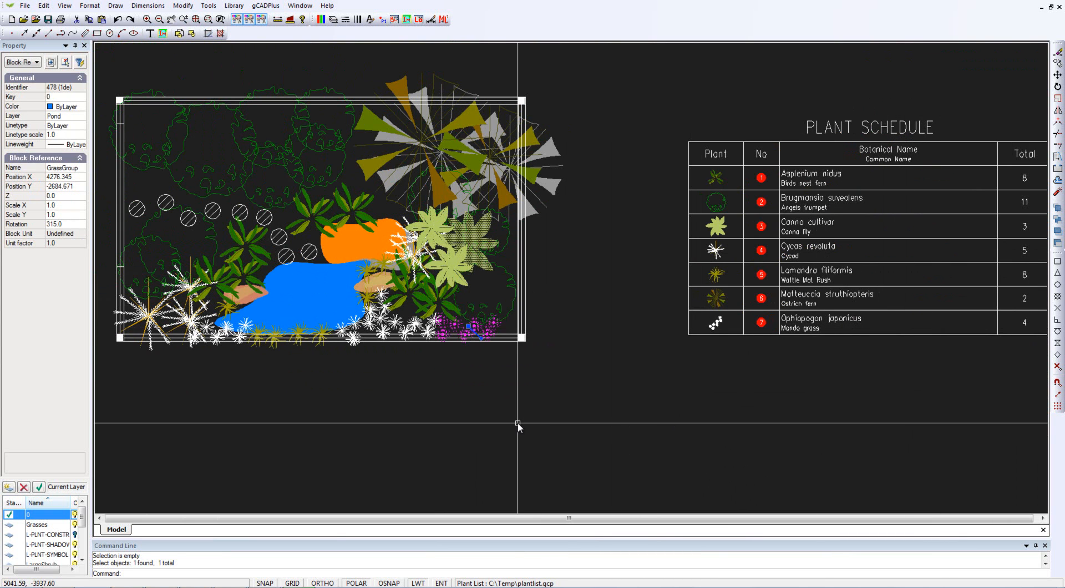
pyautogui.press('Escape')
pyautogui.click(412, 326)
pyautogui.press('Escape')
pyautogui.click(354, 341)
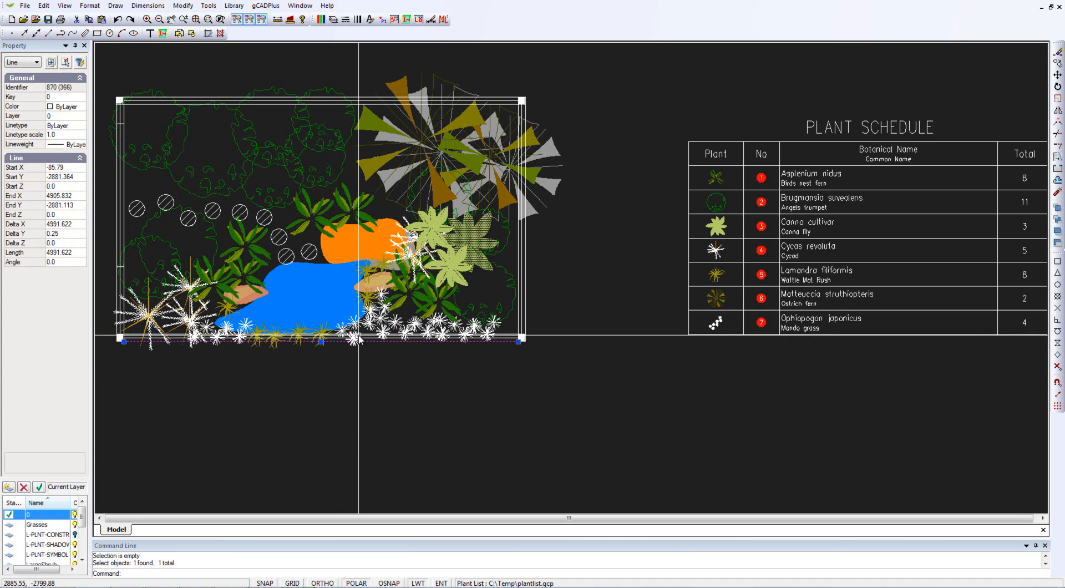
pyautogui.press('Escape')
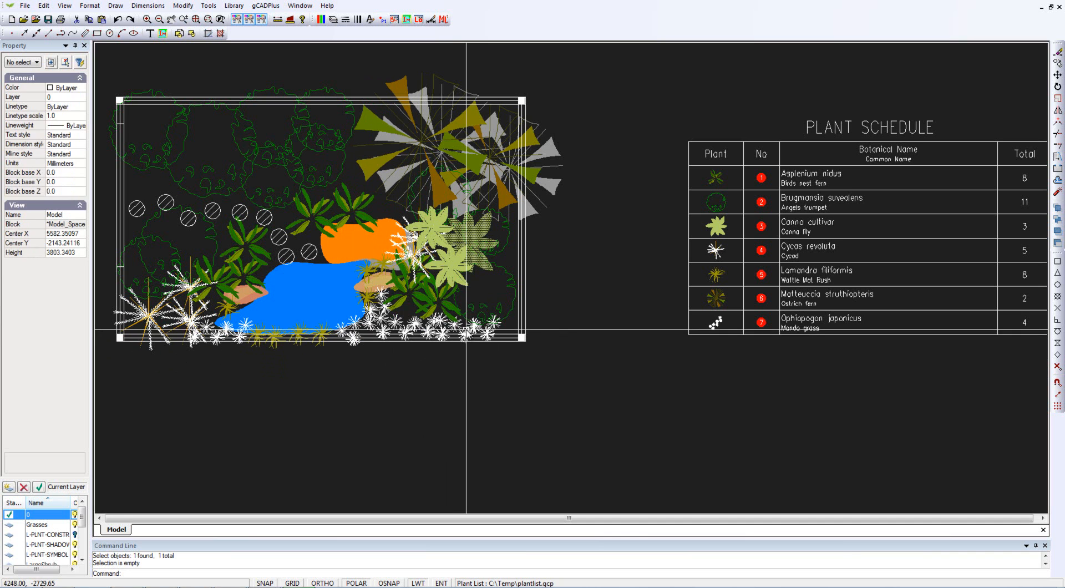
# Copy the grass group in the plan's lower-right corner twice, placing the copies one above the other inside the right boundary.
pyautogui.click(468, 327)
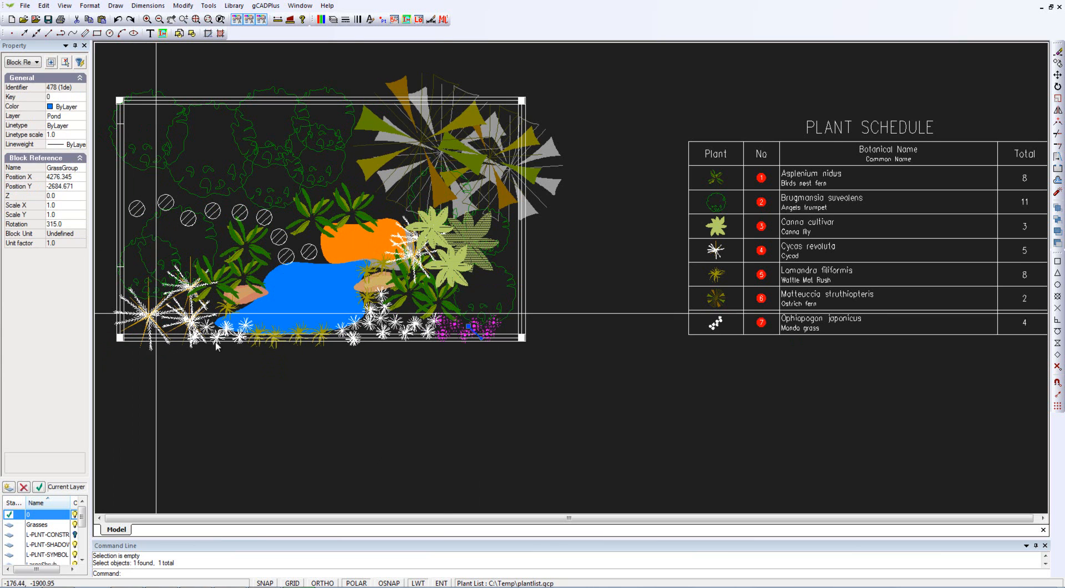
pyautogui.rightClick(493, 383)
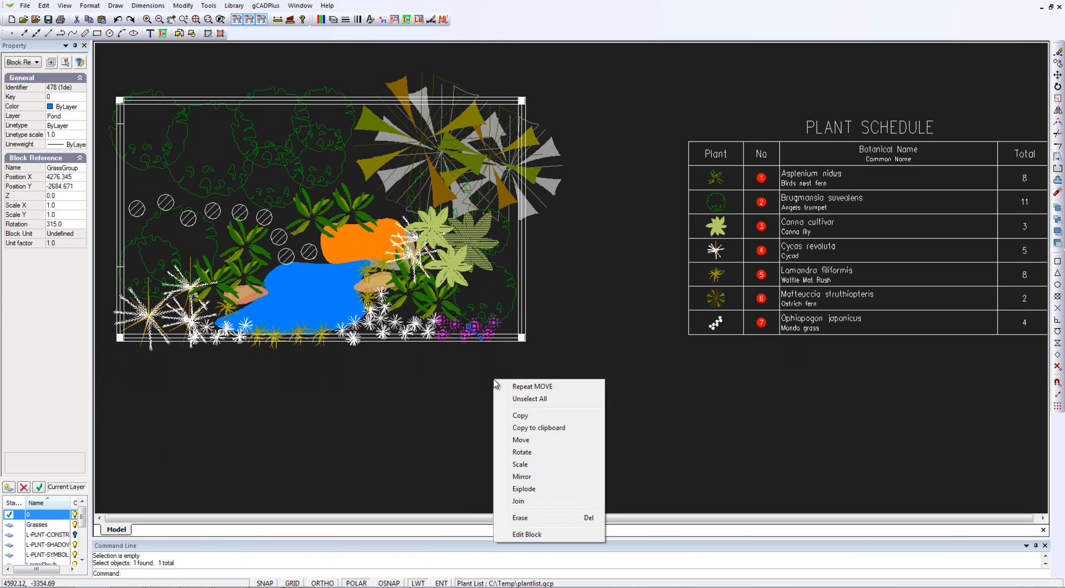
pyautogui.click(527, 416)
pyautogui.click(468, 326)
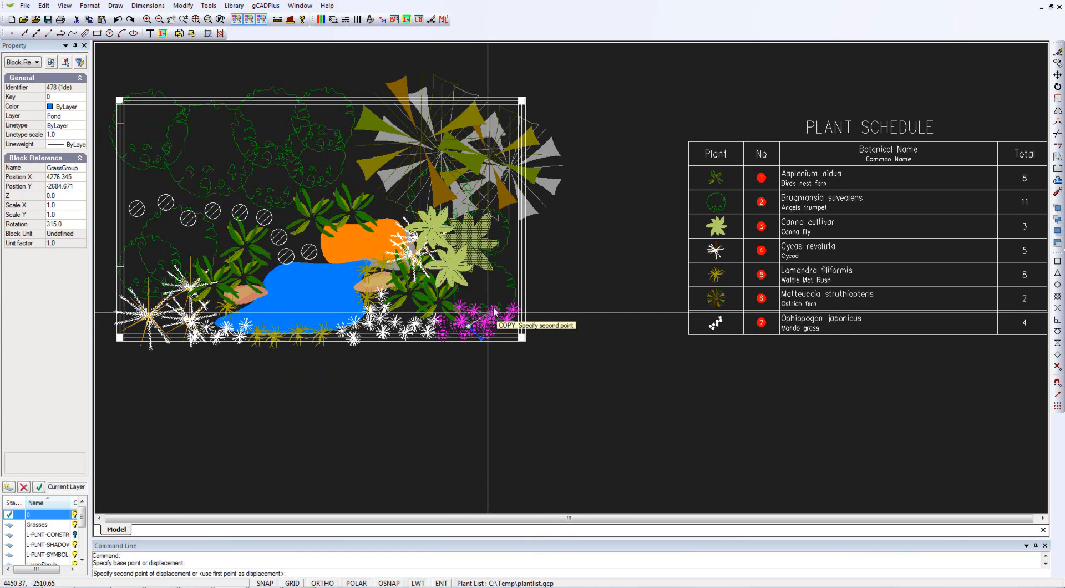
pyautogui.click(487, 280)
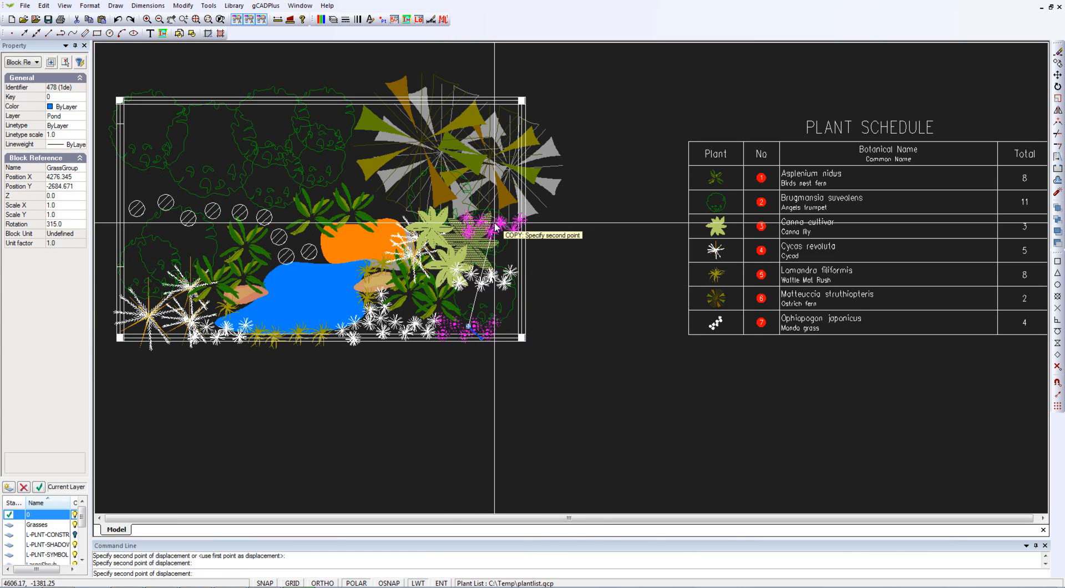
pyautogui.press('Escape')
# Rotate the lower copied grass group counter-clockwise with its grips so it rises diagonally toward the right boundary.
pyautogui.scroll(3, 511, 266)
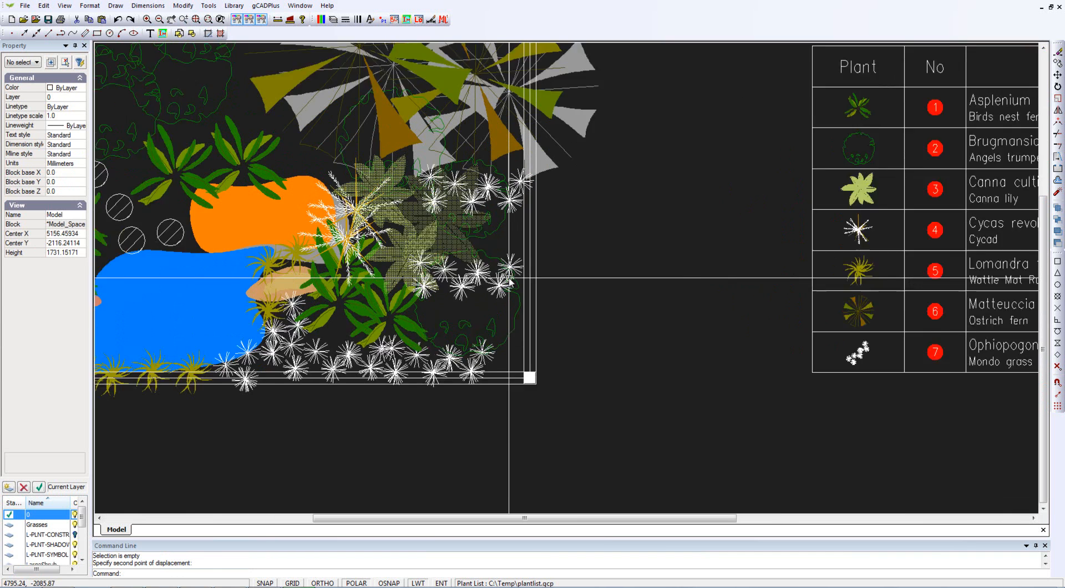
pyautogui.click(511, 265)
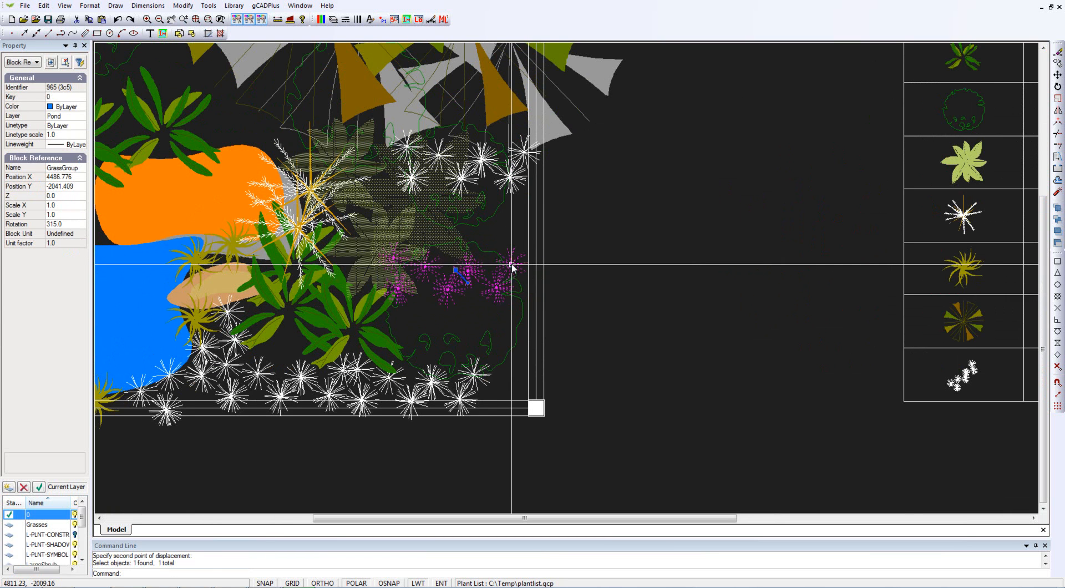
pyautogui.click(470, 284)
pyautogui.click(480, 271)
pyautogui.press('Escape')
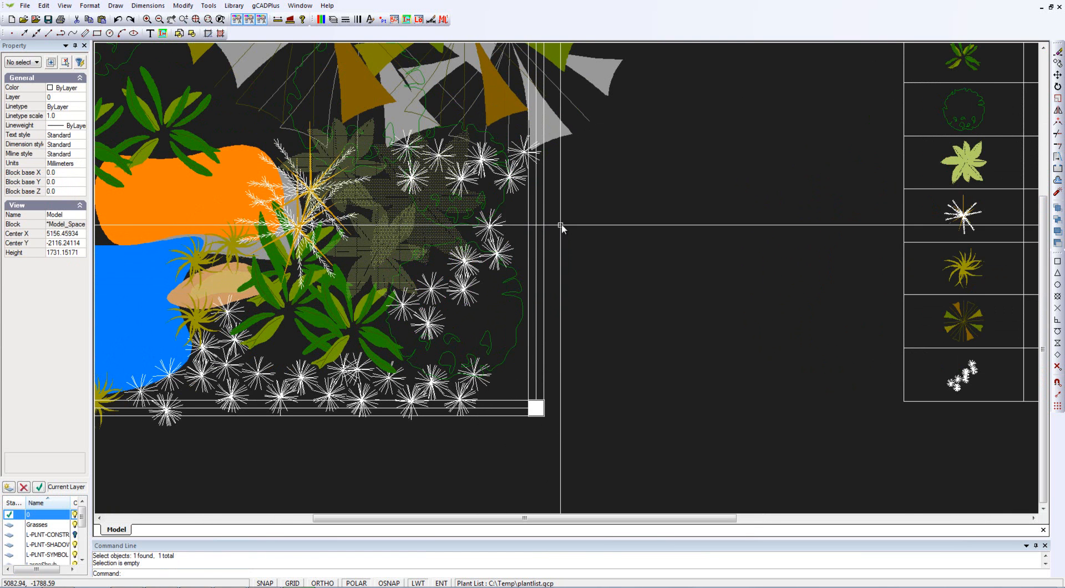
# Rotate the upper copied grass group clockwise with its grips so it slopes down toward the right boundary.
pyautogui.click(480, 176)
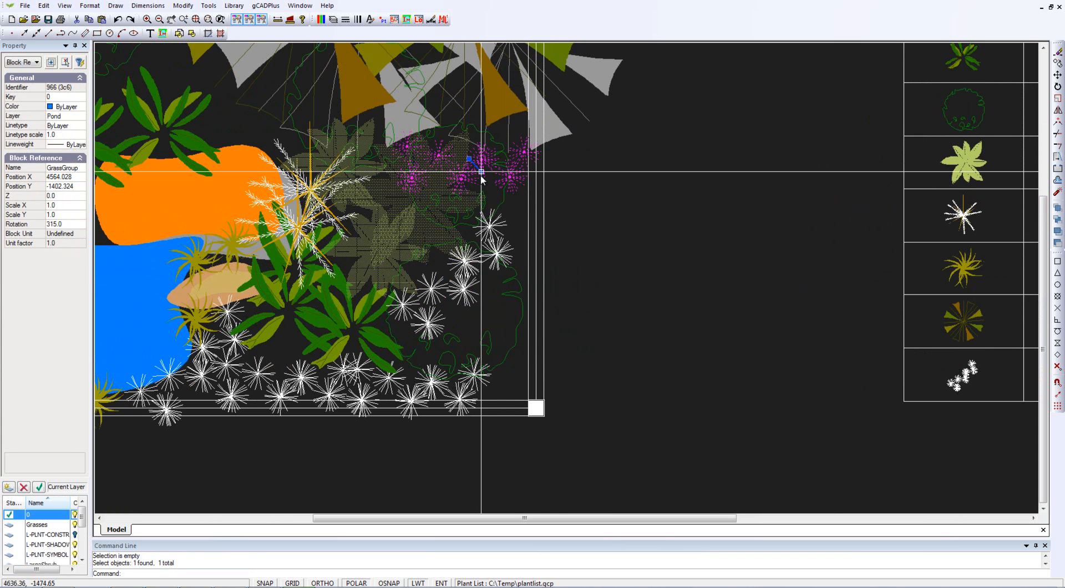
pyautogui.click(481, 172)
pyautogui.click(475, 184)
pyautogui.press('Escape')
# Update the plant schedule to include the copied grass groups and check its Ophiopogon japonicus total.
pyautogui.scroll(-1, 616, 318)
pyautogui.scroll(-3, 616, 318)
pyautogui.moveTo(631, 314); pyautogui.dragTo(486, 314, button='middle')
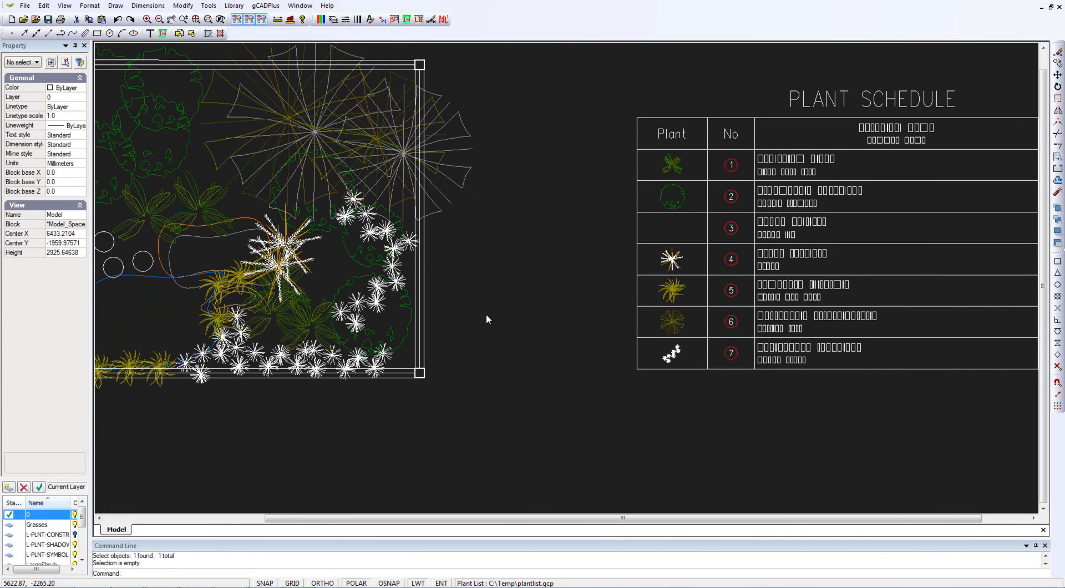
pyautogui.scroll(-1, 486, 314)
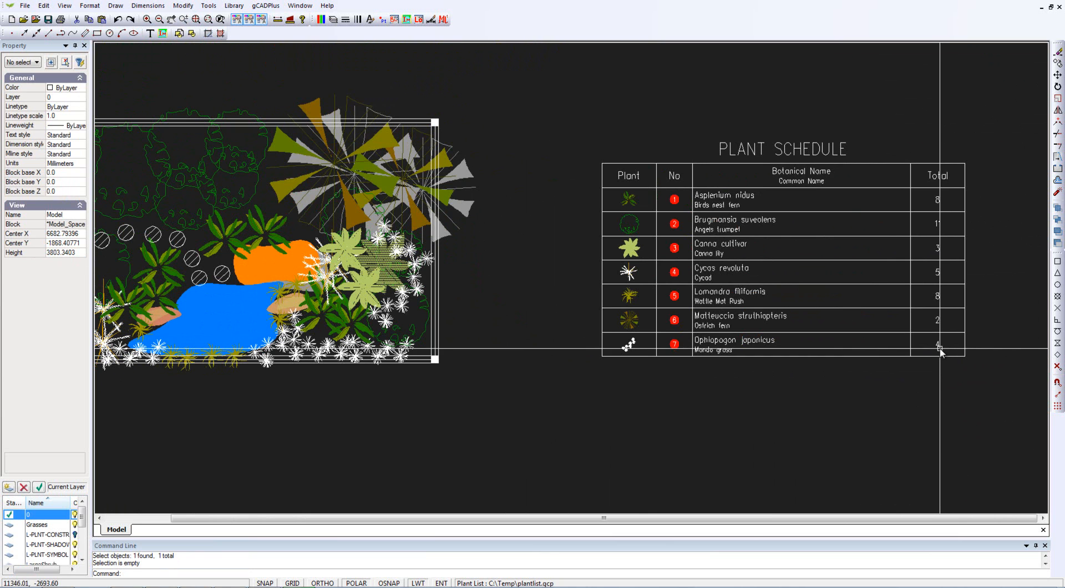
pyautogui.click(267, 6)
pyautogui.moveTo(304, 67)
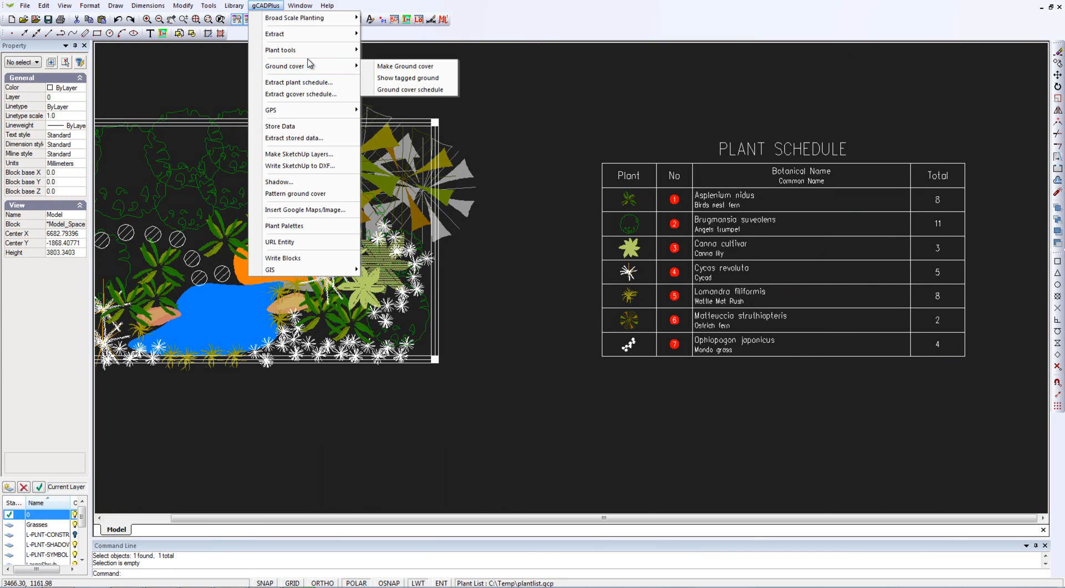
pyautogui.moveTo(326, 52)
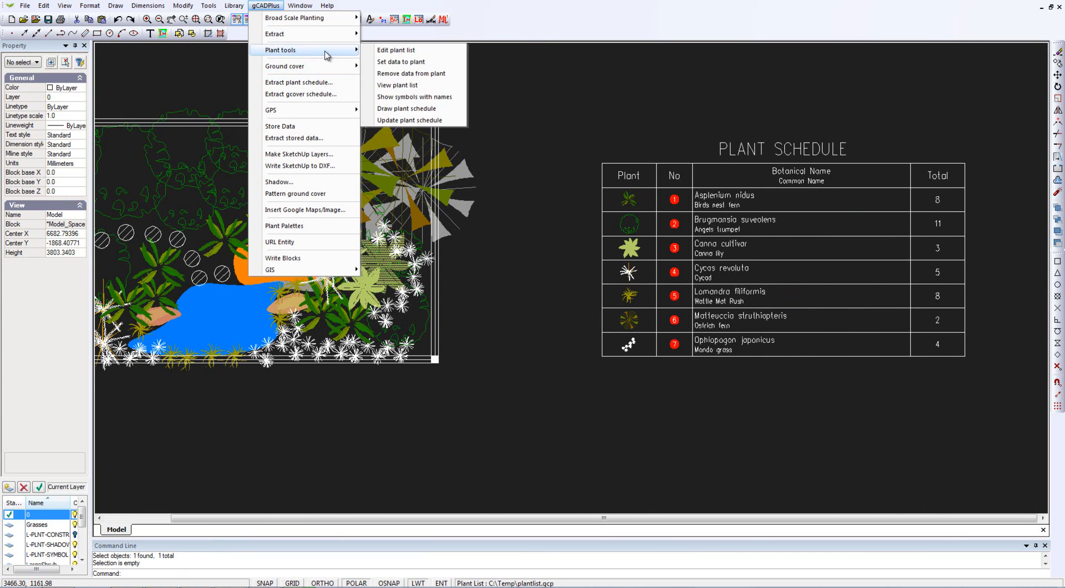
pyautogui.click(408, 125)
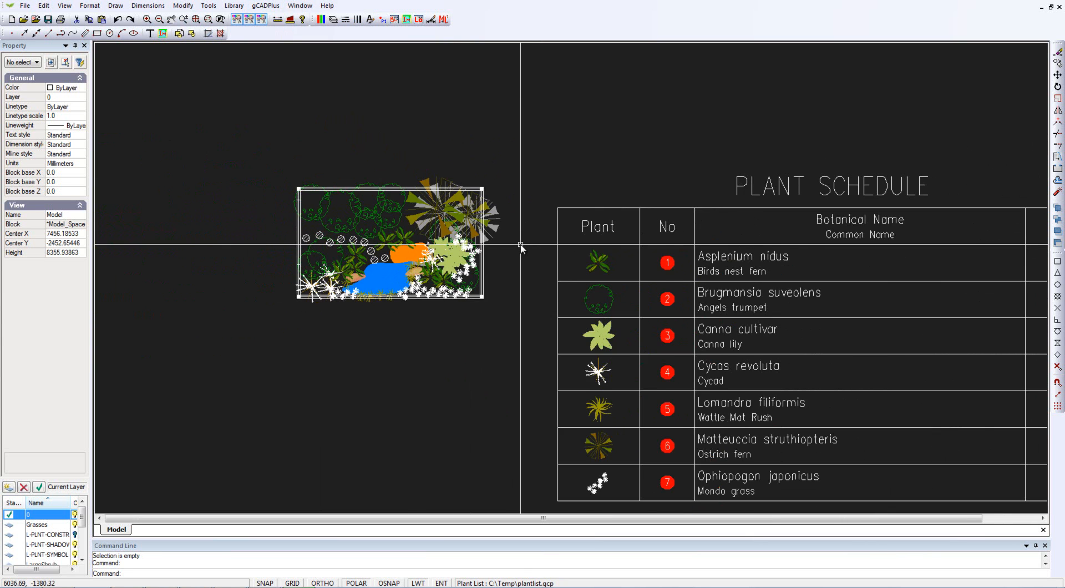
pyautogui.scroll(-2, 521, 244)
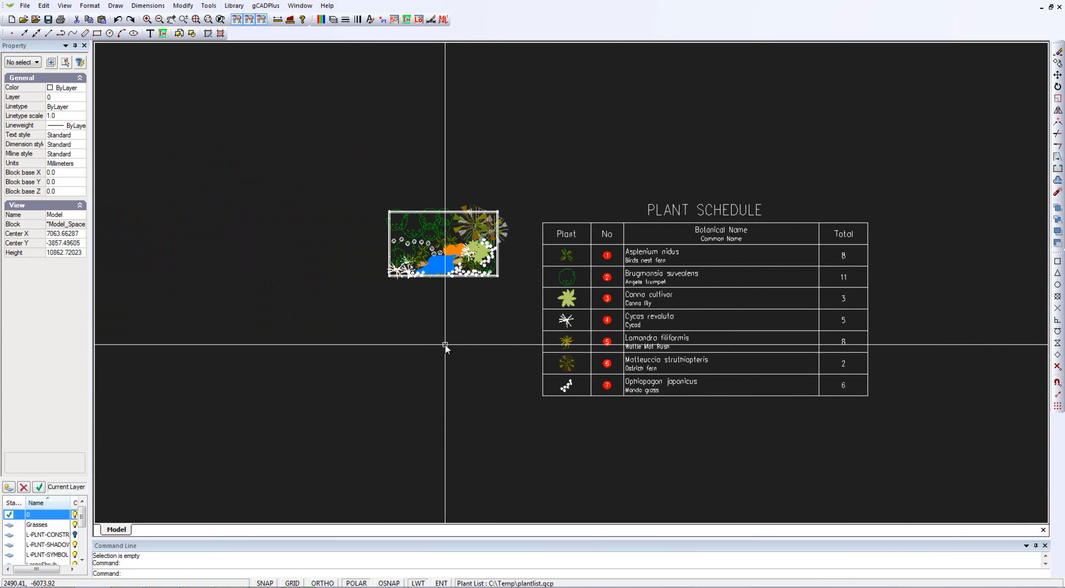
pyautogui.scroll(2, 445, 347)
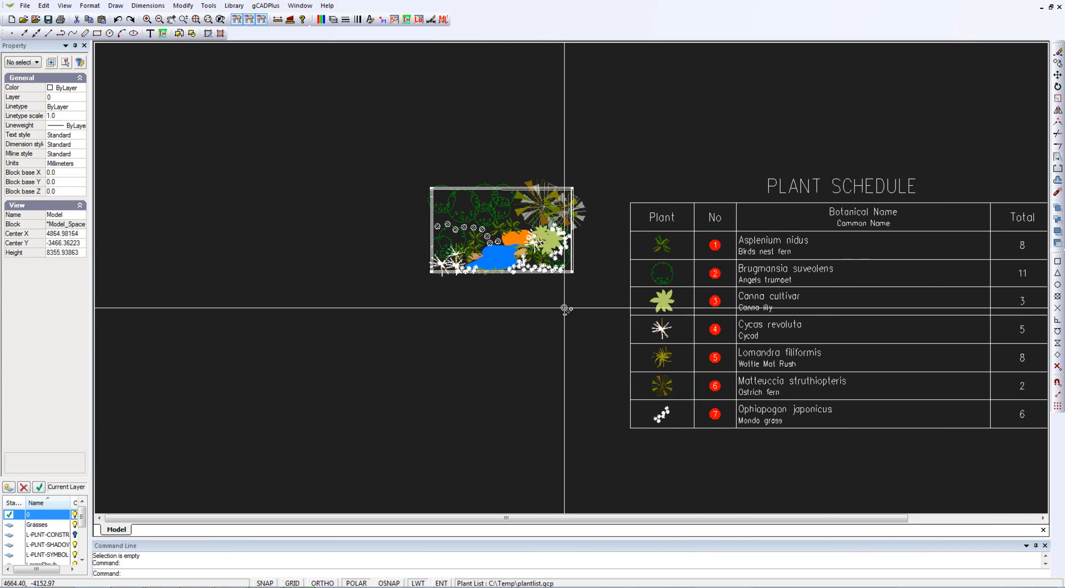
pyautogui.scroll(2, 565, 309)
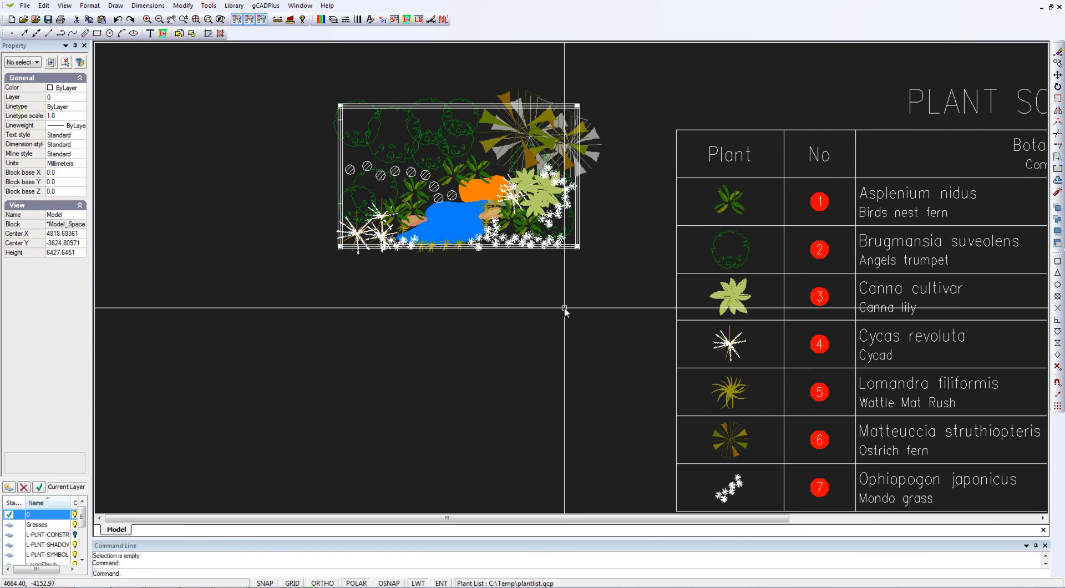